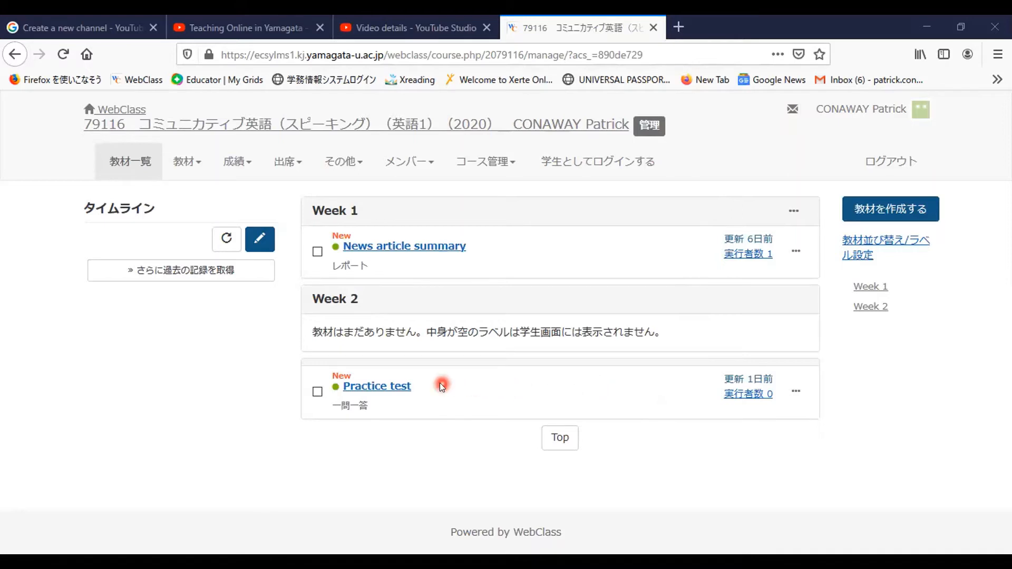
Start the Practice test, answer question 1 with Yamagata, and check the answer
{"action": "left_click", "coordinate": [386, 389]}
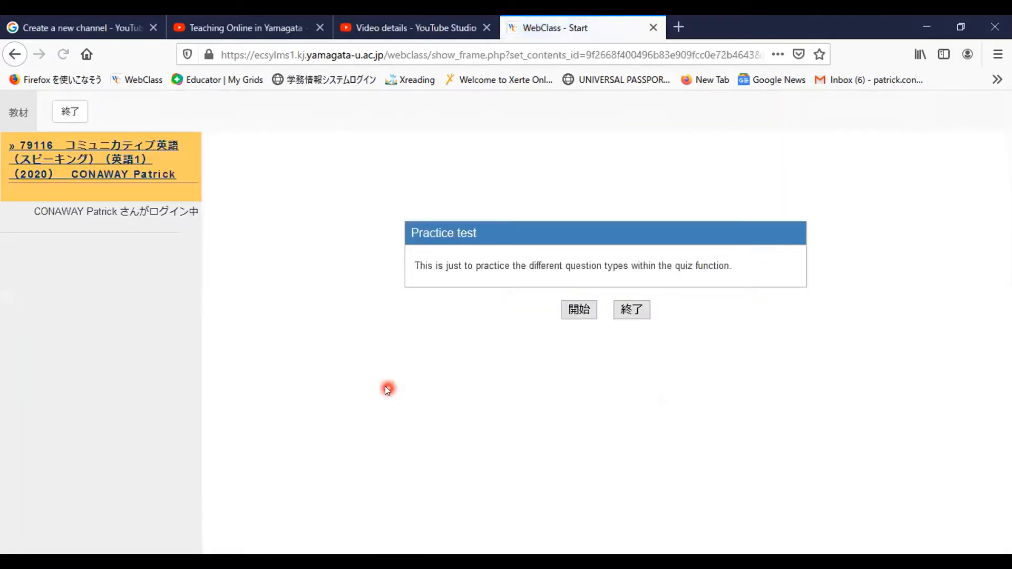
{"action": "left_click", "coordinate": [579, 310]}
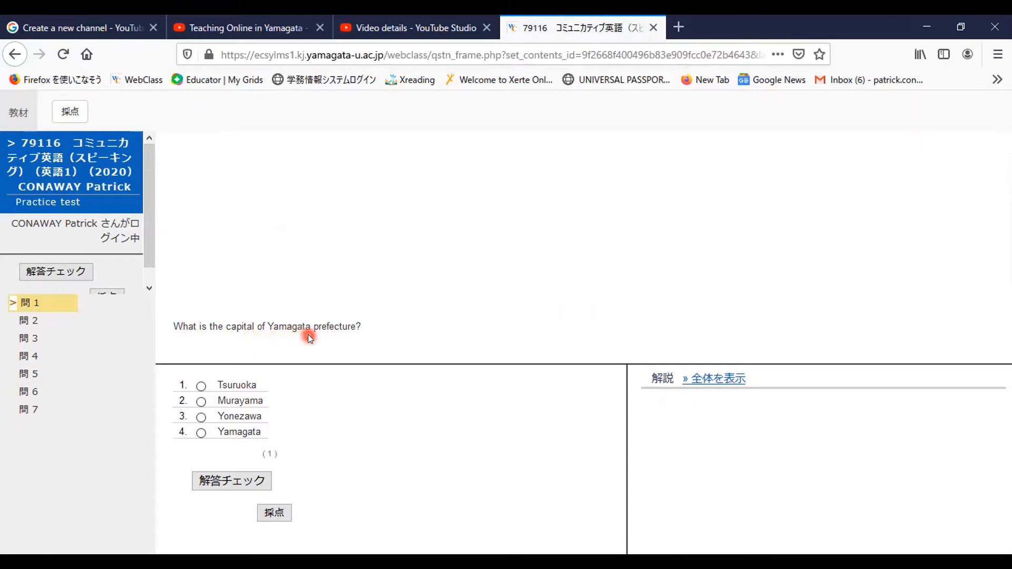
{"action": "left_click", "coordinate": [202, 433]}
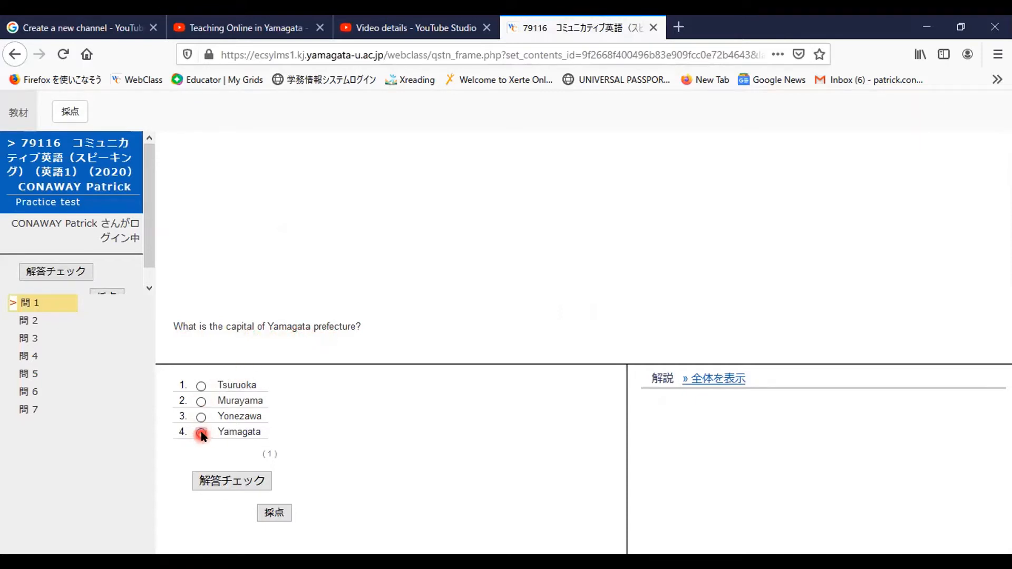
{"action": "left_click", "coordinate": [232, 482]}
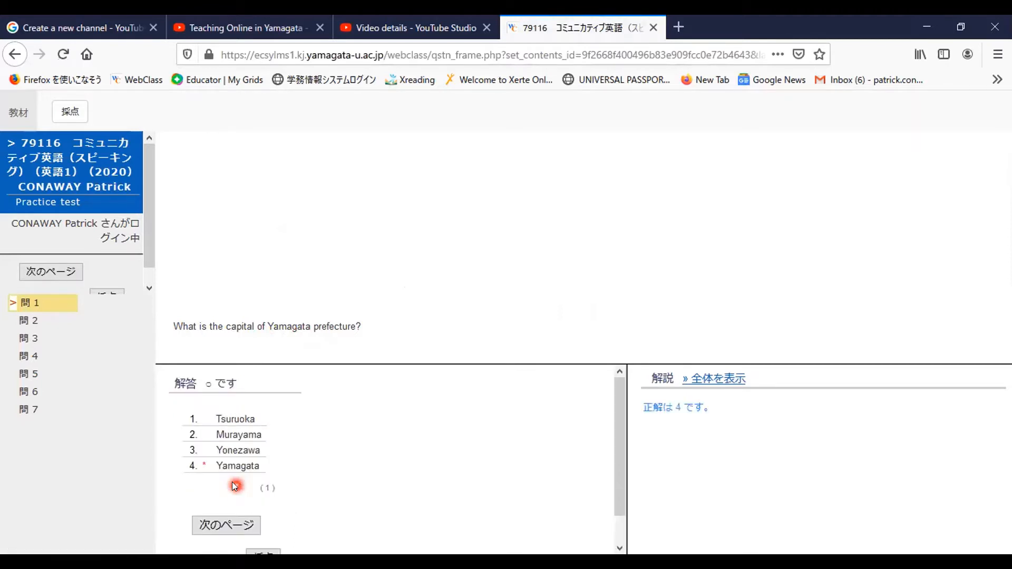
Advance to question 2, select Sakata and Higashine as the cities in Yamagata prefecture, and check the answer
{"action": "left_click", "coordinate": [230, 526]}
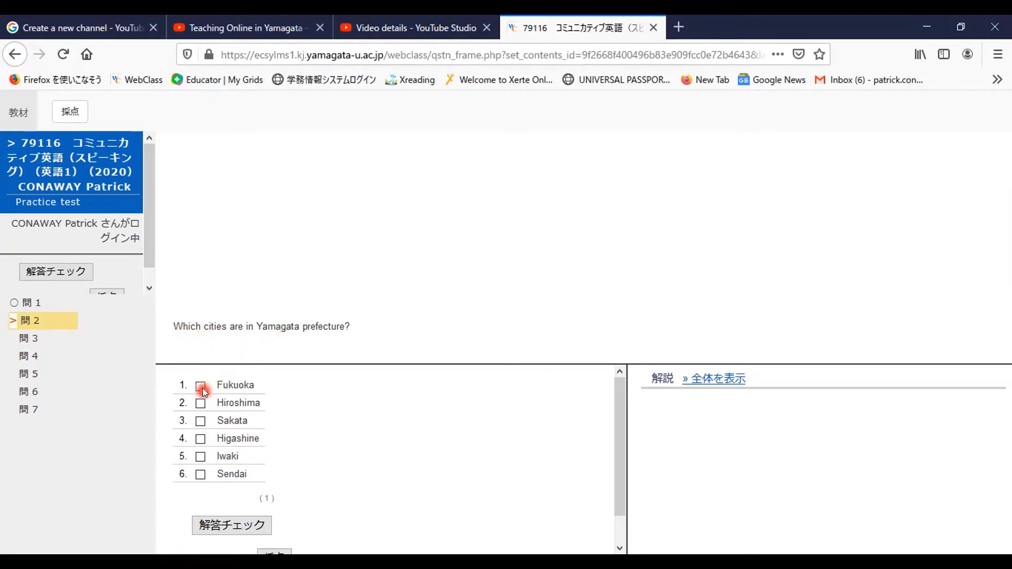
{"action": "left_click", "coordinate": [199, 422]}
{"action": "left_click", "coordinate": [230, 527]}
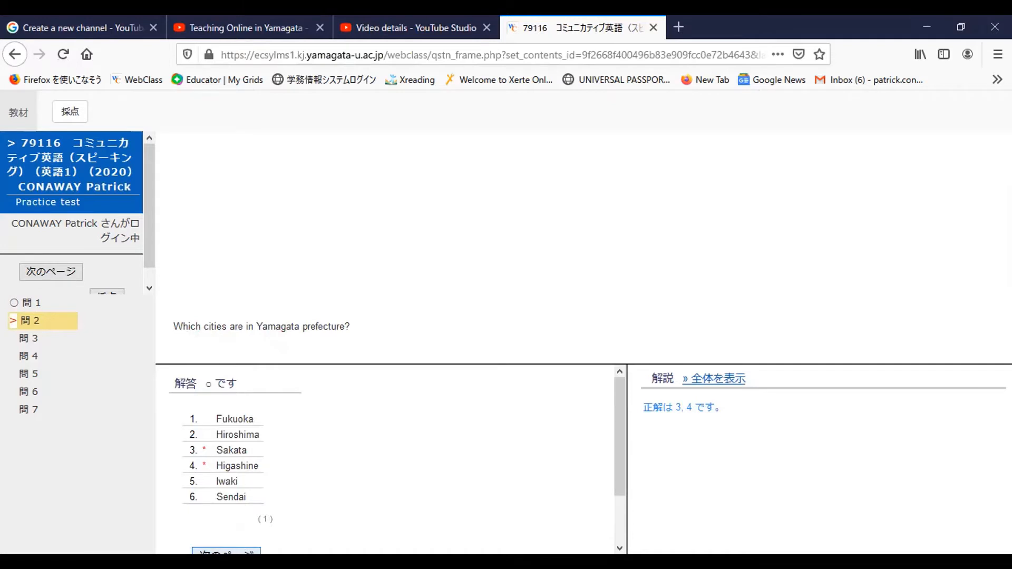
Advance to question 3, enter 47 as the number of prefectures in Japan, and check the answer
{"action": "left_click", "coordinate": [226, 551]}
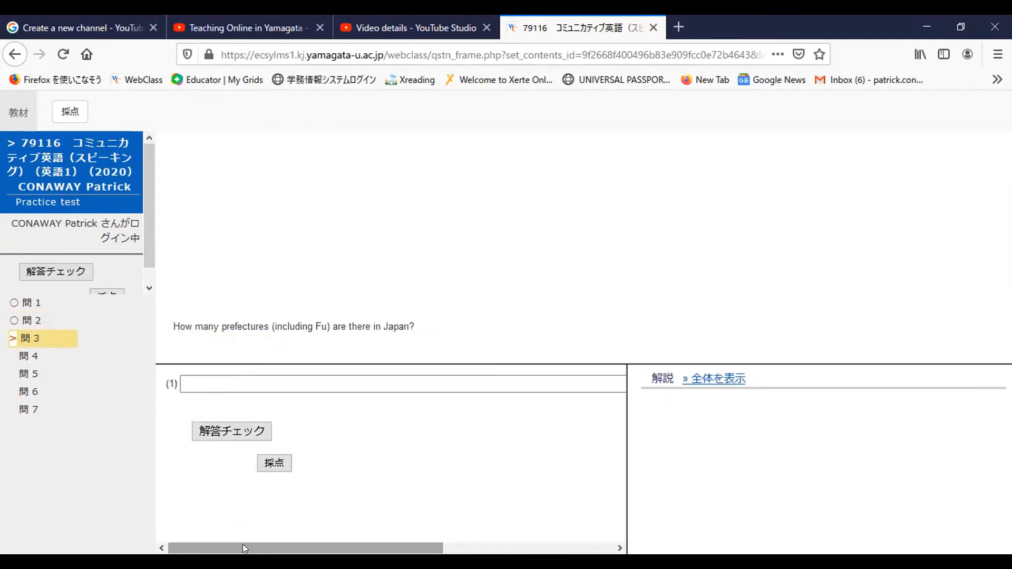
{"action": "left_click", "coordinate": [193, 383]}
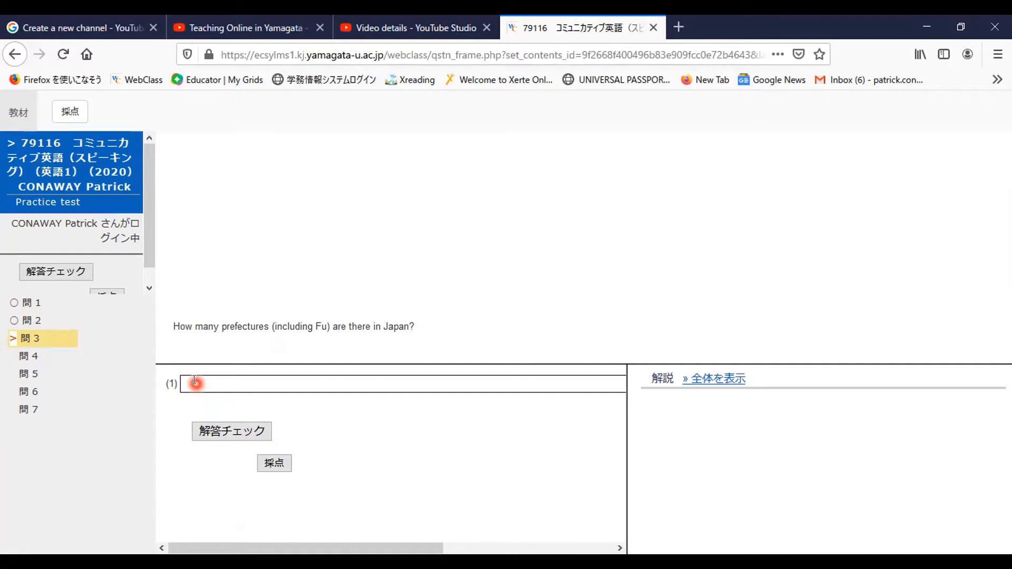
{"action": "left_click", "coordinate": [195, 382]}
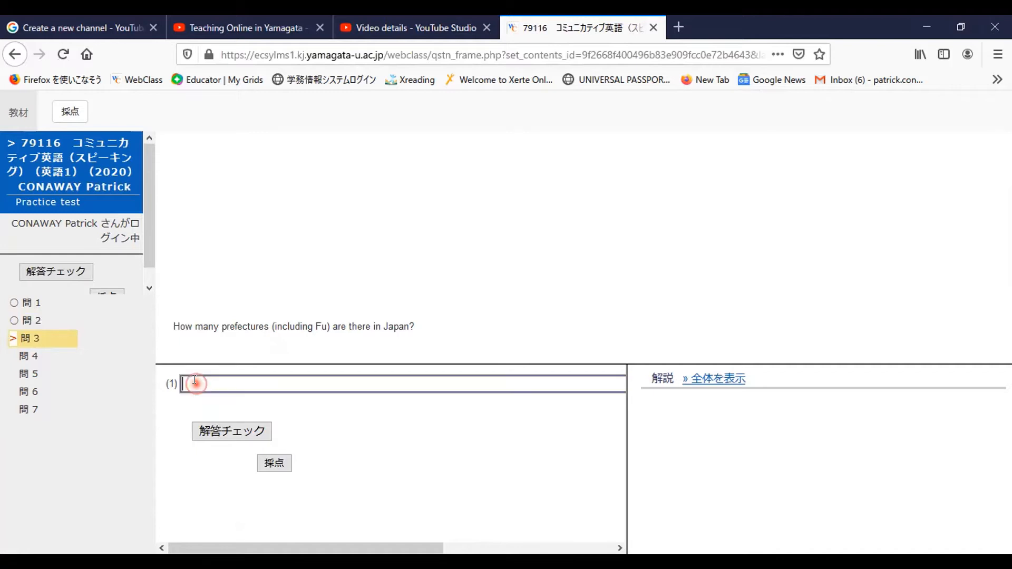
{"action": "type", "text": "47"}
{"action": "left_click", "coordinate": [242, 432]}
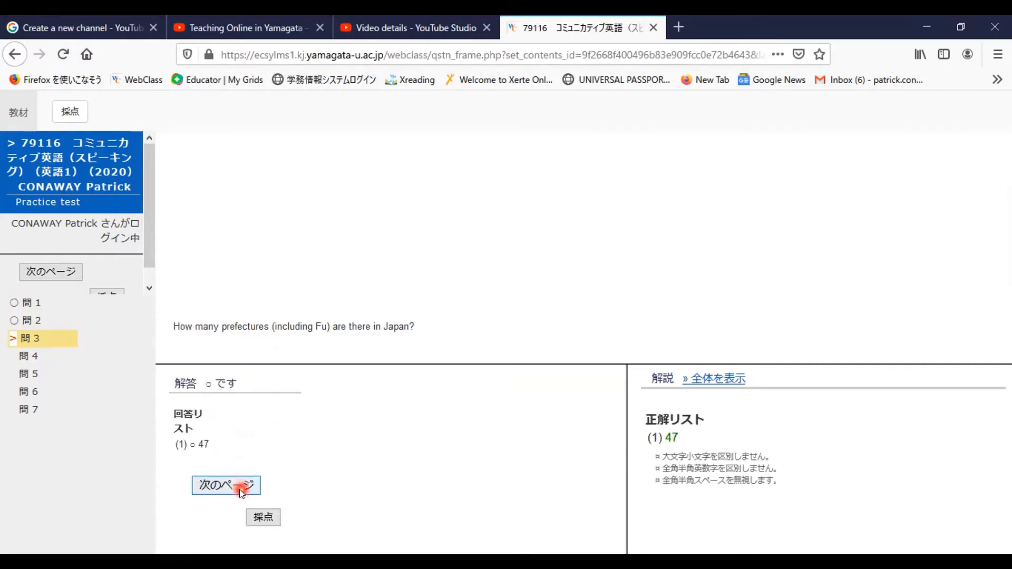
Advance to question 4 and look over its essay answer area, character limits and grading rubric
{"action": "right_click", "coordinate": [239, 489]}
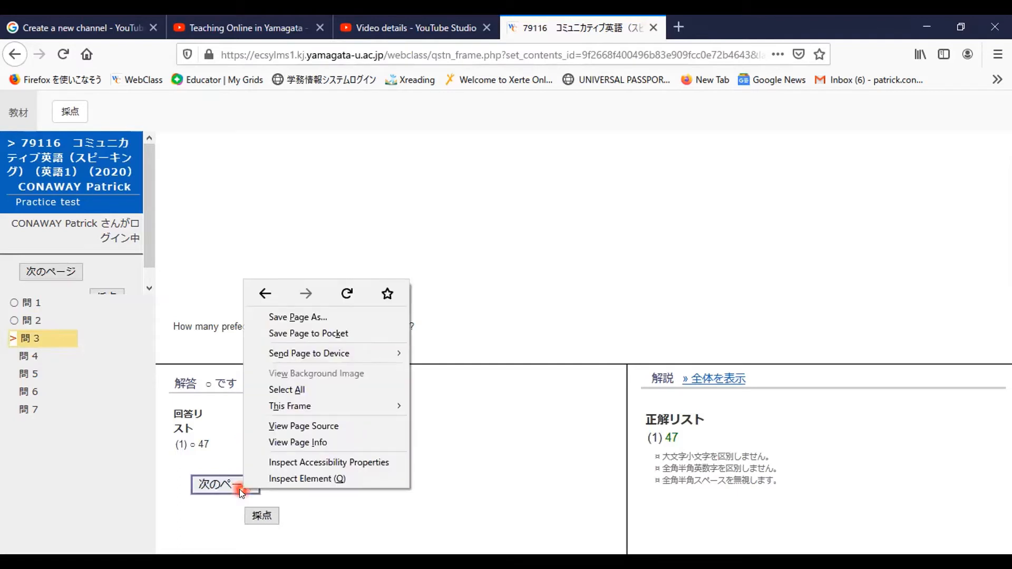
{"action": "left_click", "coordinate": [240, 489]}
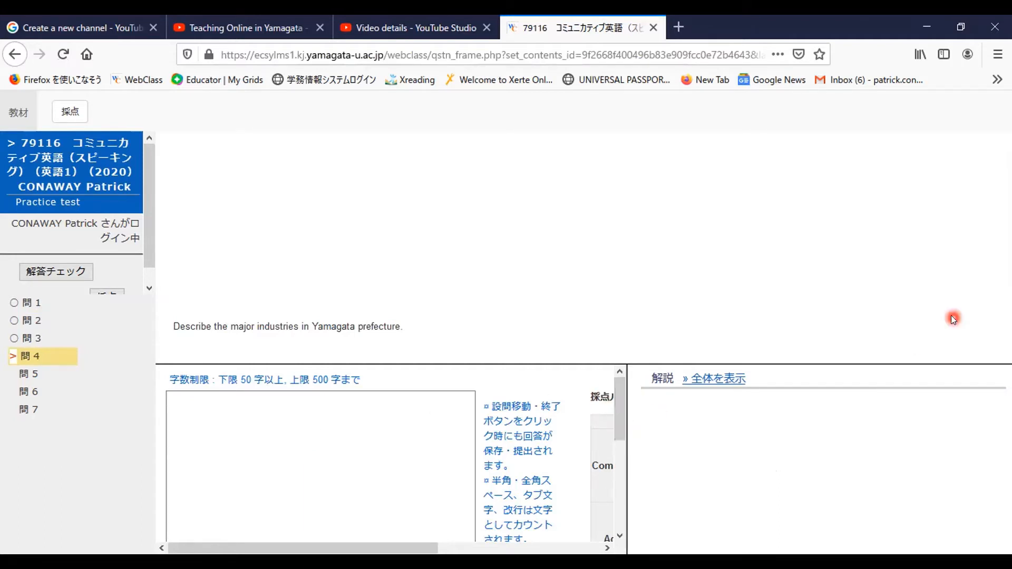
{"action": "left_click_drag", "start_coordinate": [622, 410], "coordinate": [617, 472]}
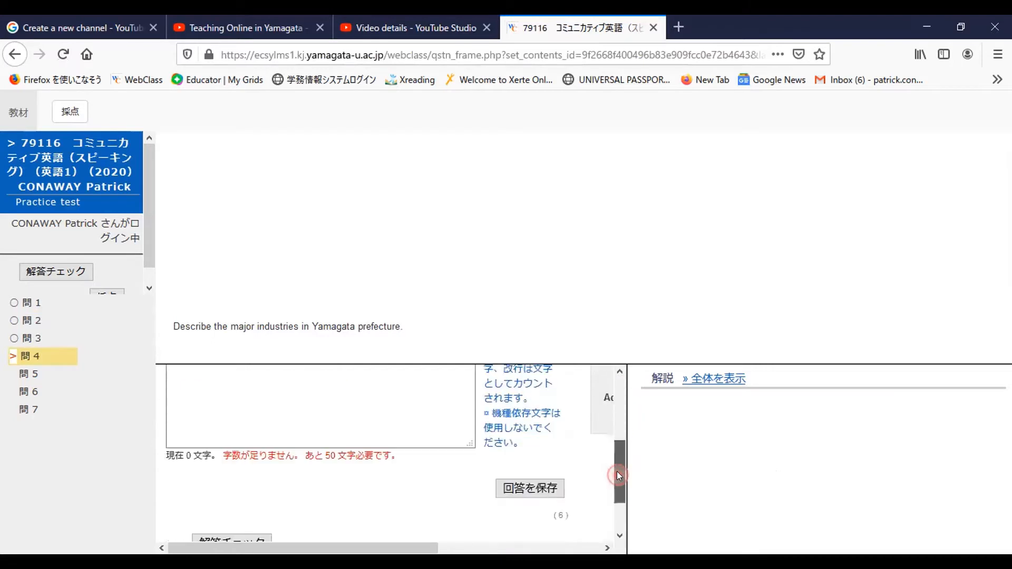
{"action": "left_click_drag", "start_coordinate": [606, 548], "coordinate": [606, 548]}
{"action": "mouse_move", "coordinate": [621, 466]}
{"action": "left_mouse_down"}
{"action": "mouse_move", "coordinate": [624, 417]}
{"action": "mouse_move", "coordinate": [621, 448]}
{"action": "left_mouse_up"}
{"action": "left_click_drag", "start_coordinate": [571, 549], "coordinate": [414, 548]}
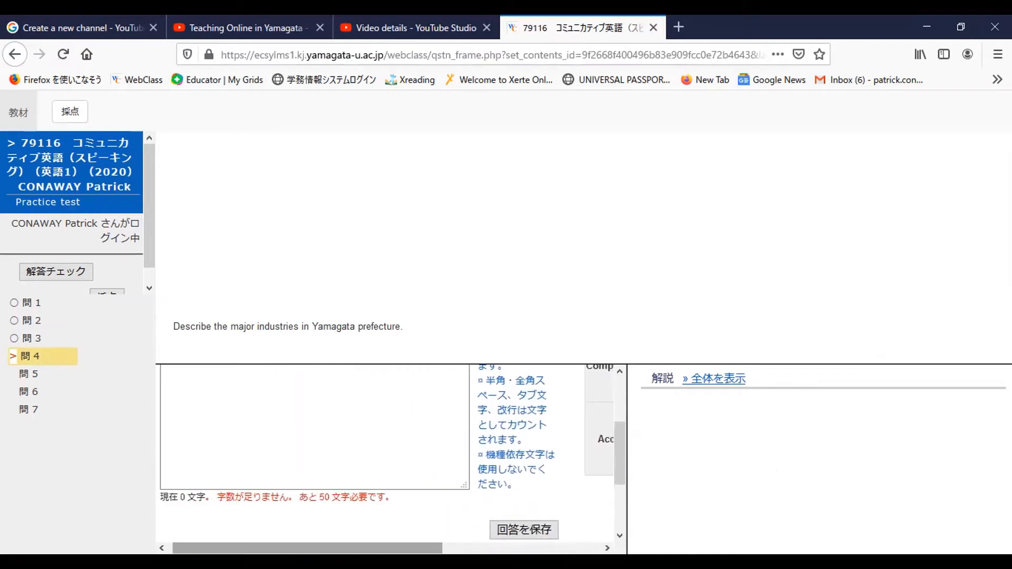
{"action": "left_click_drag", "start_coordinate": [621, 451], "coordinate": [618, 408]}
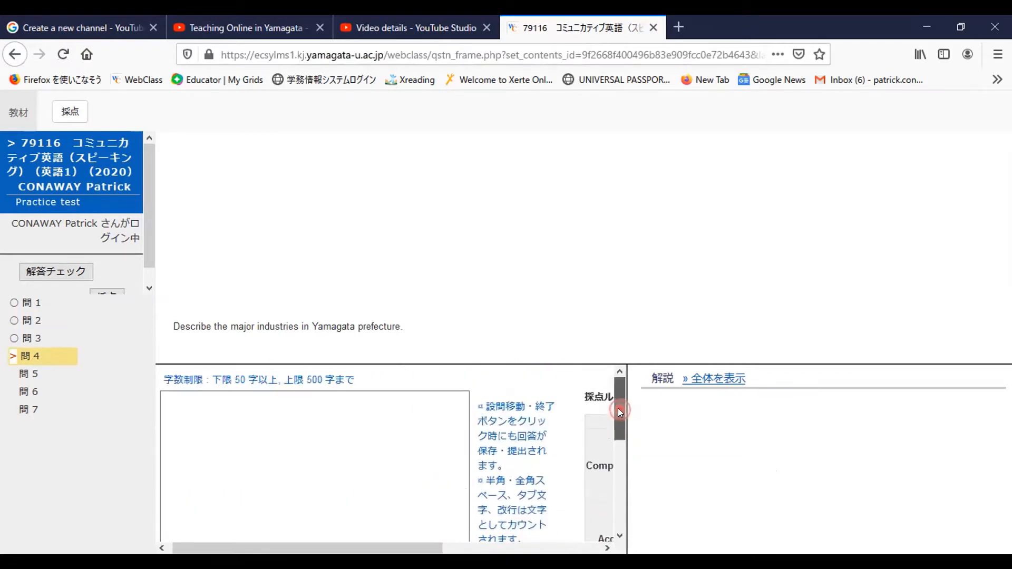
Fill the essay answer for question 4 with several lines of random placeholder letters and check the answer
{"action": "left_click", "coordinate": [324, 448]}
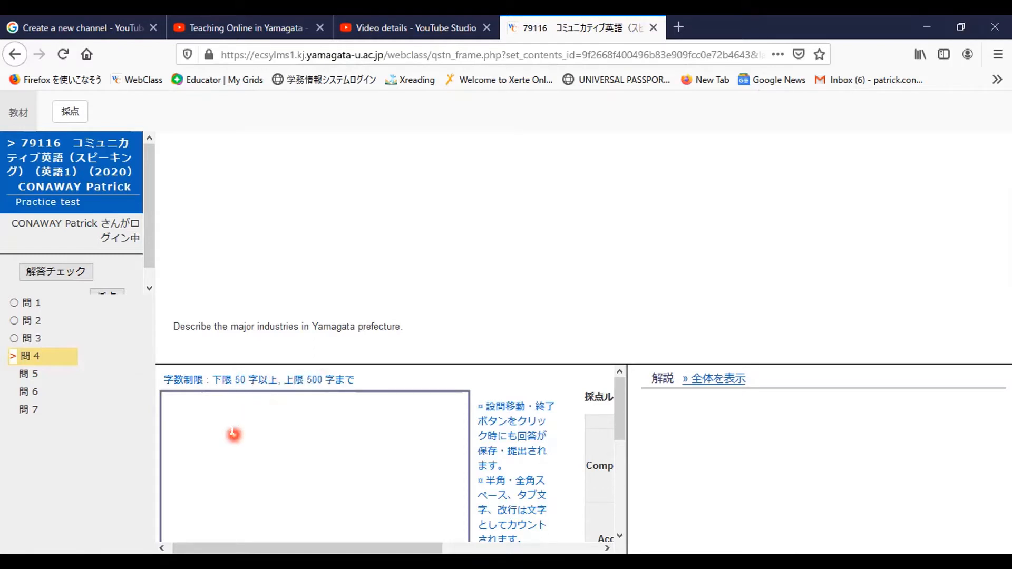
{"action": "type", "text": "as;lkdf;aljk;sjfdsa;sklj"}
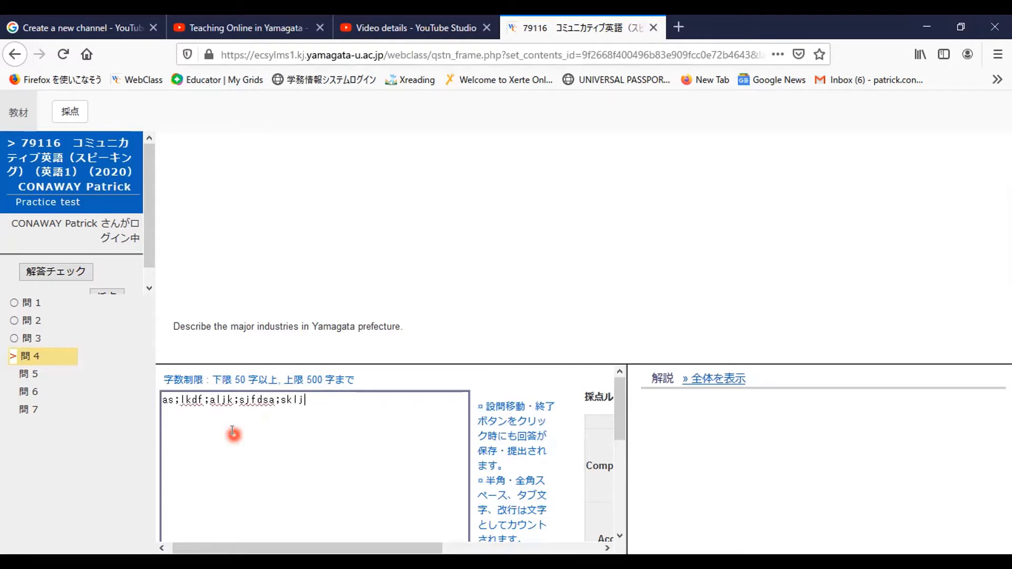
{"action": "type", "text": "jfs;lkdjfj;kaldsjf;laskdjf;aklflk;adsjfal;ksjdf;lkasdjf"}
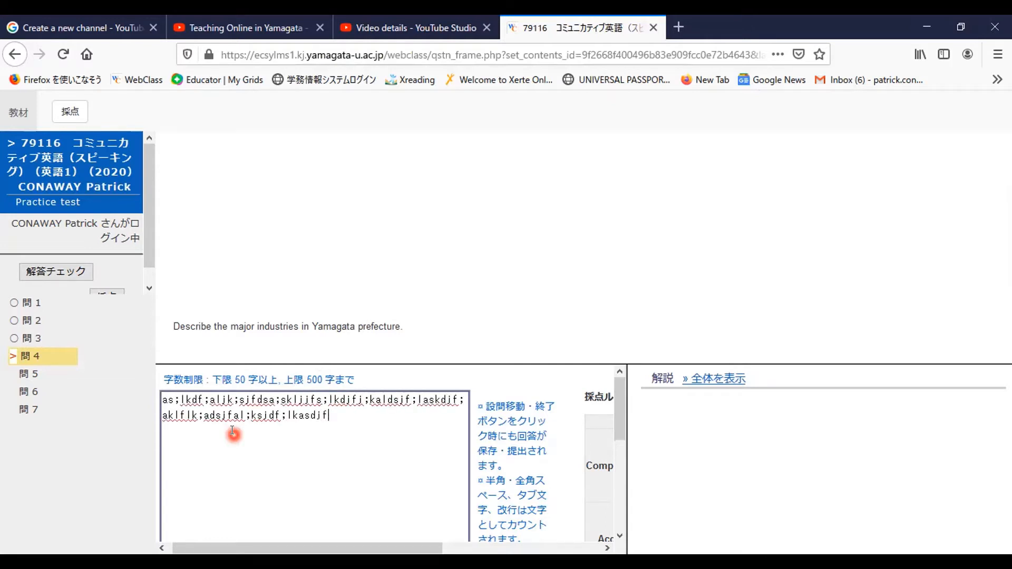
{"action": "type", "text": "d;lafsj;salkdjf;skladfj;alskdjf;klasdjfl;akdsjf;alksjdf;laksd"}
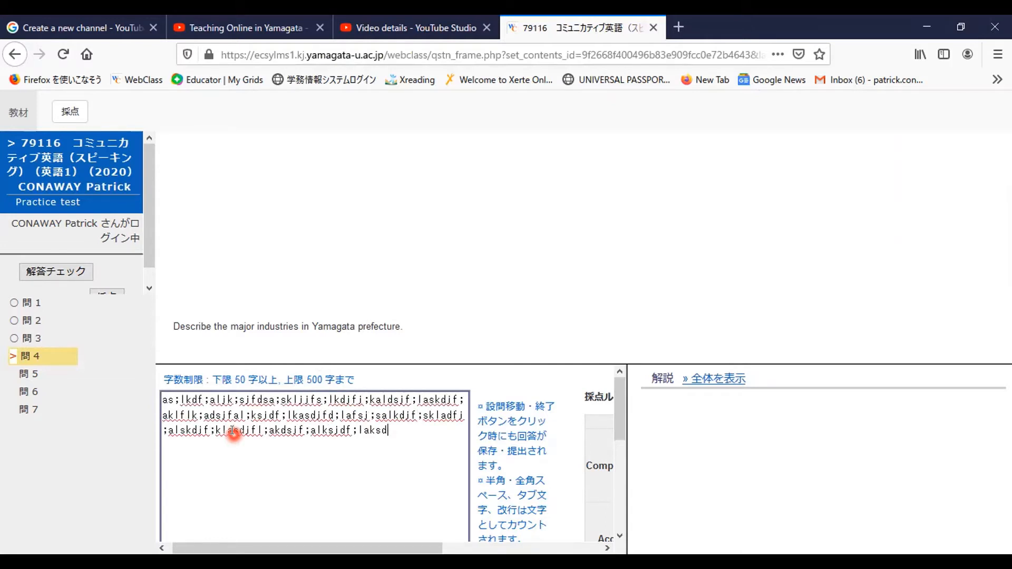
{"action": "type", "text": ";jfakdlsjfla;ksdj;askldjf;alkdsjfal;skdjfal;skdjf;laskdjf;alskd"}
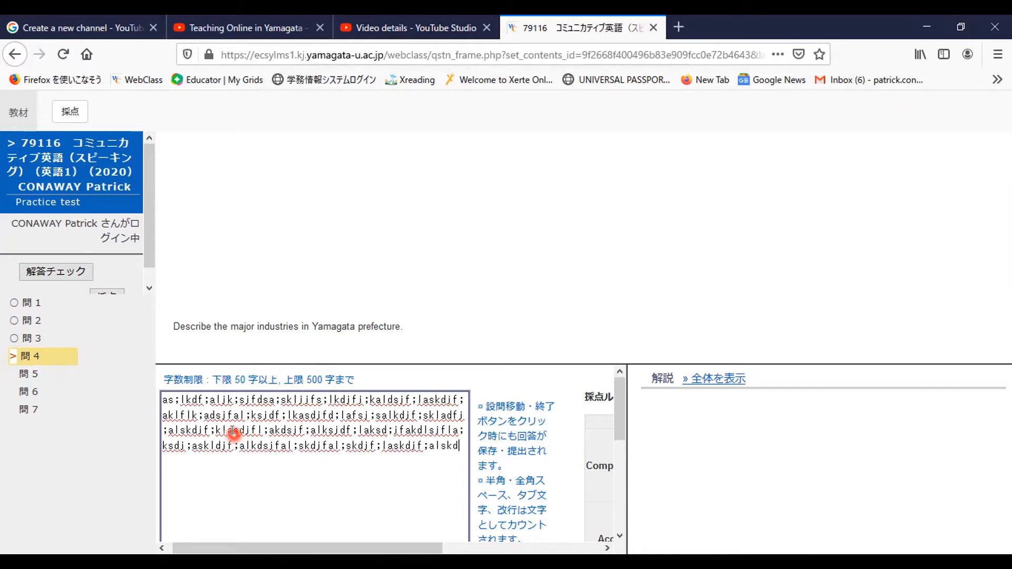
{"action": "type", "text": "a;sdlkfjaskldfl;askjfd;aklsdjf;lkjd"}
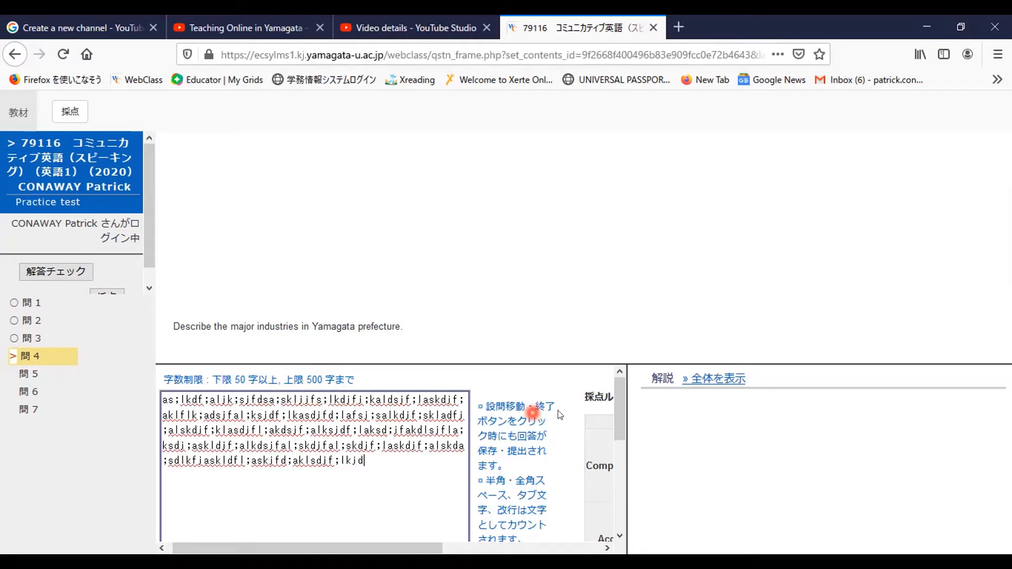
{"action": "left_click_drag", "start_coordinate": [620, 407], "coordinate": [622, 490]}
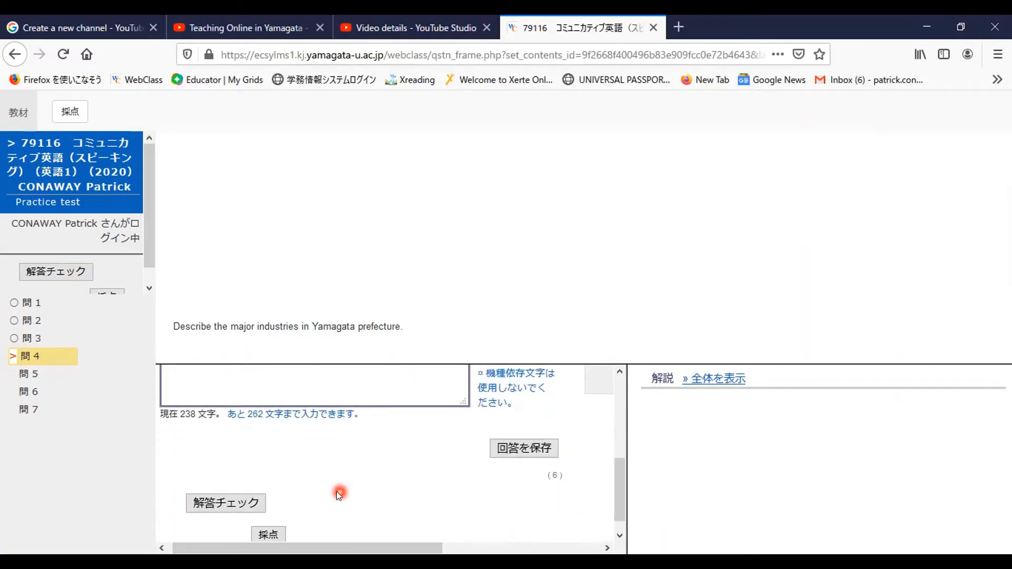
{"action": "left_click", "coordinate": [226, 508]}
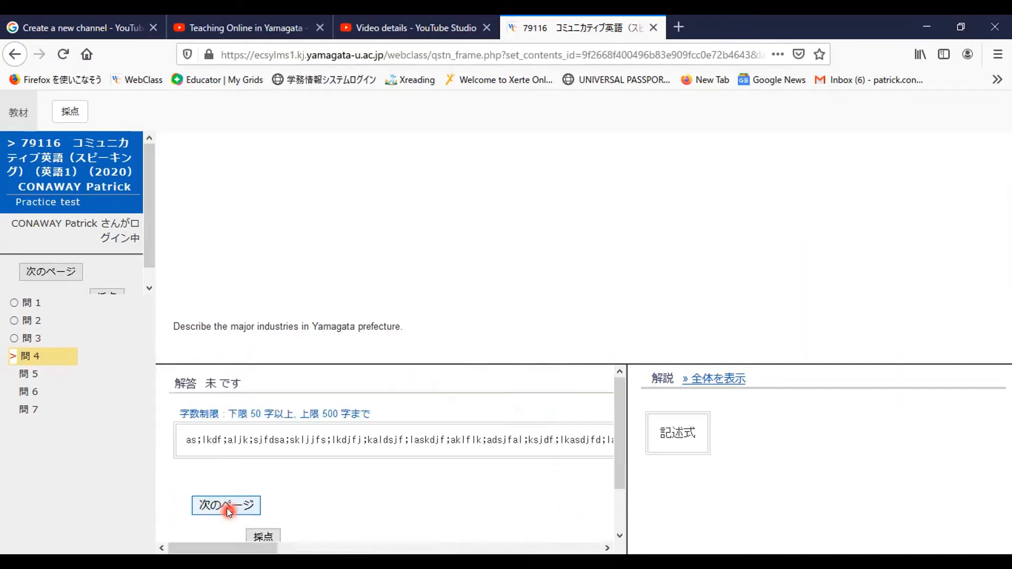
Advance to question 5 and review the word choices offered for both blanks without selecting any
{"action": "left_click", "coordinate": [229, 506]}
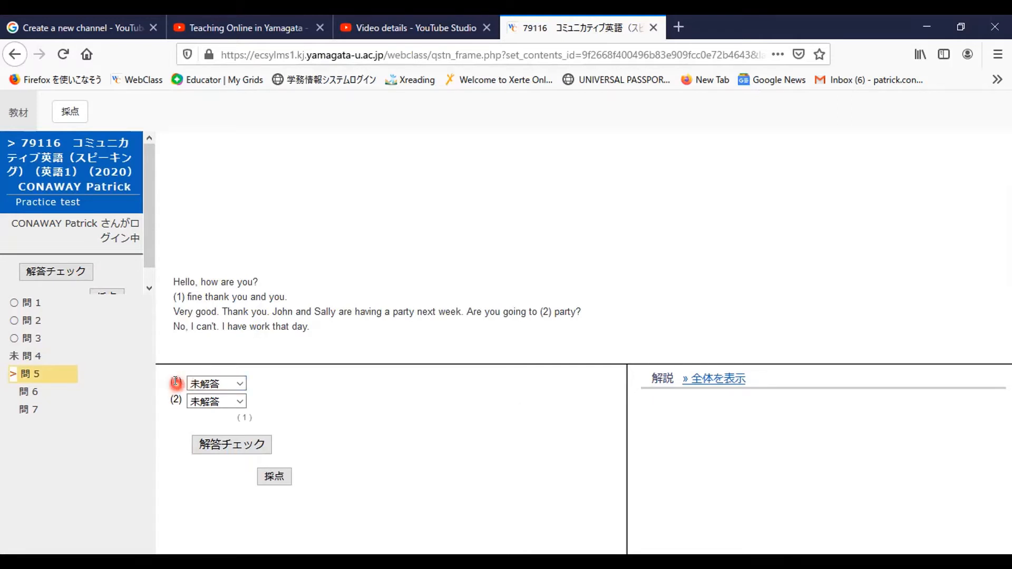
{"action": "left_click", "coordinate": [241, 384]}
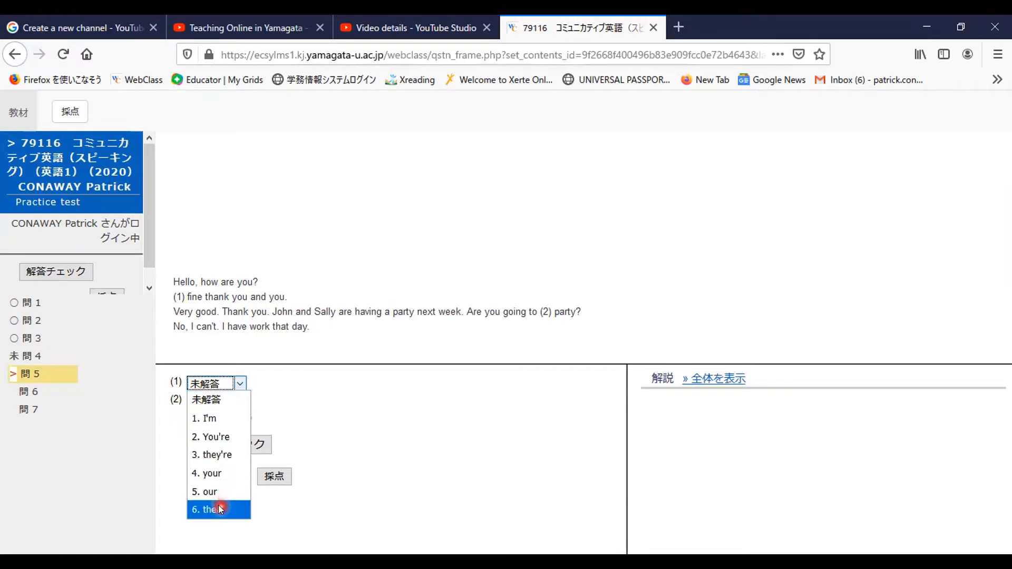
{"action": "left_click", "coordinate": [275, 385]}
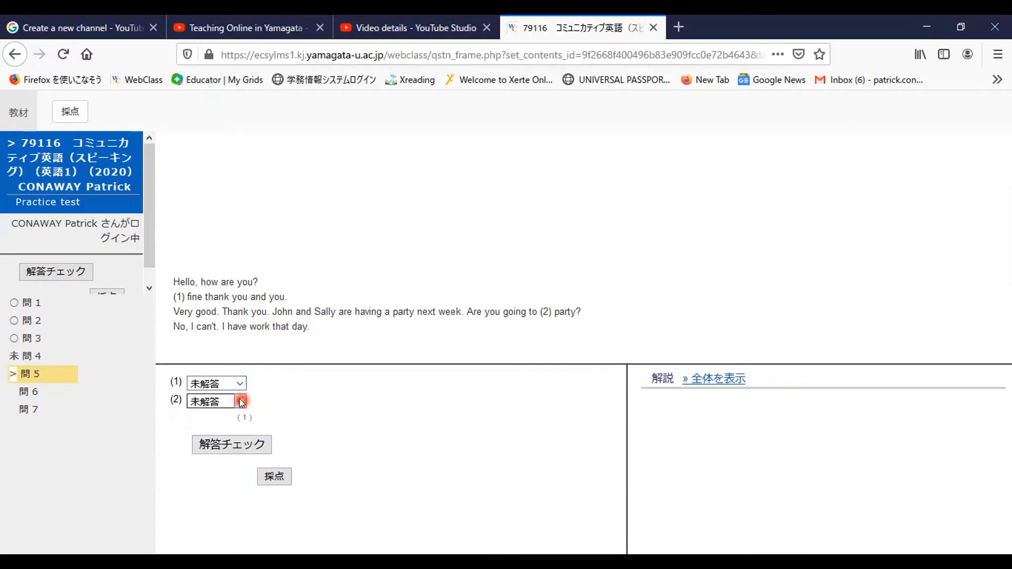
{"action": "left_click", "coordinate": [240, 400]}
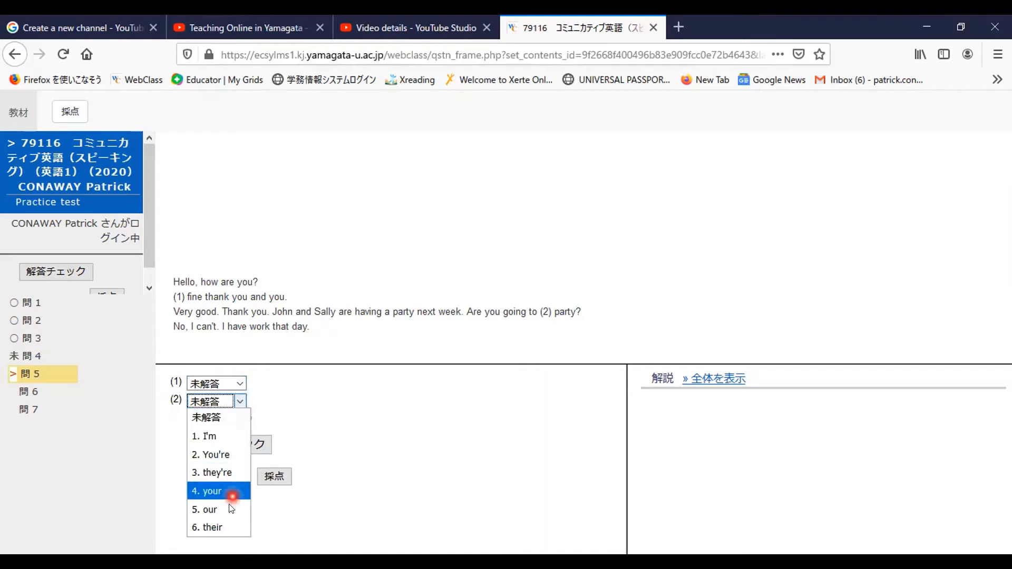
{"action": "left_click", "coordinate": [280, 393]}
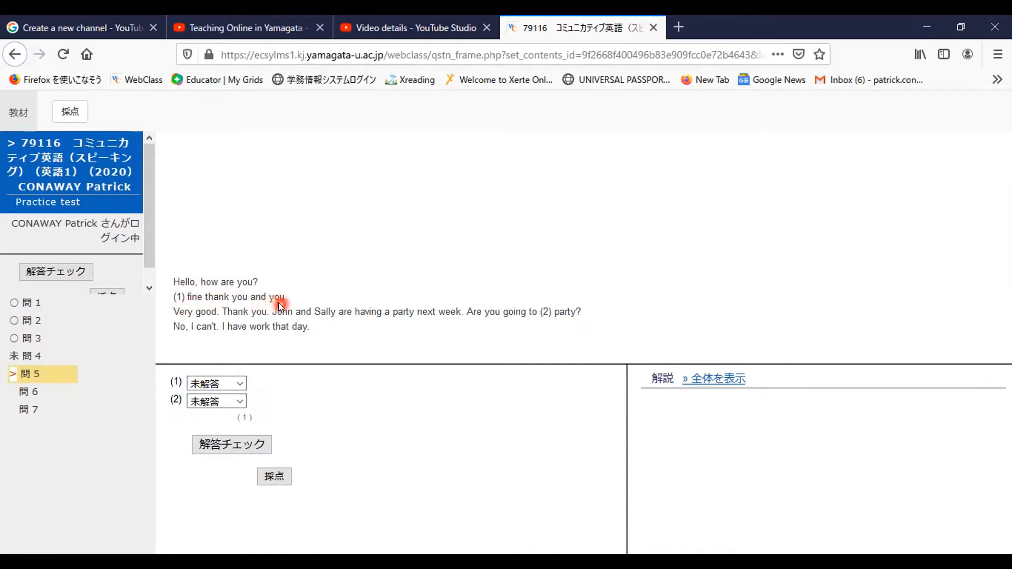
Choose "I'm" for blank 1 and "their" for blank 2 in question 5, and check the answer
{"action": "left_click", "coordinate": [240, 384]}
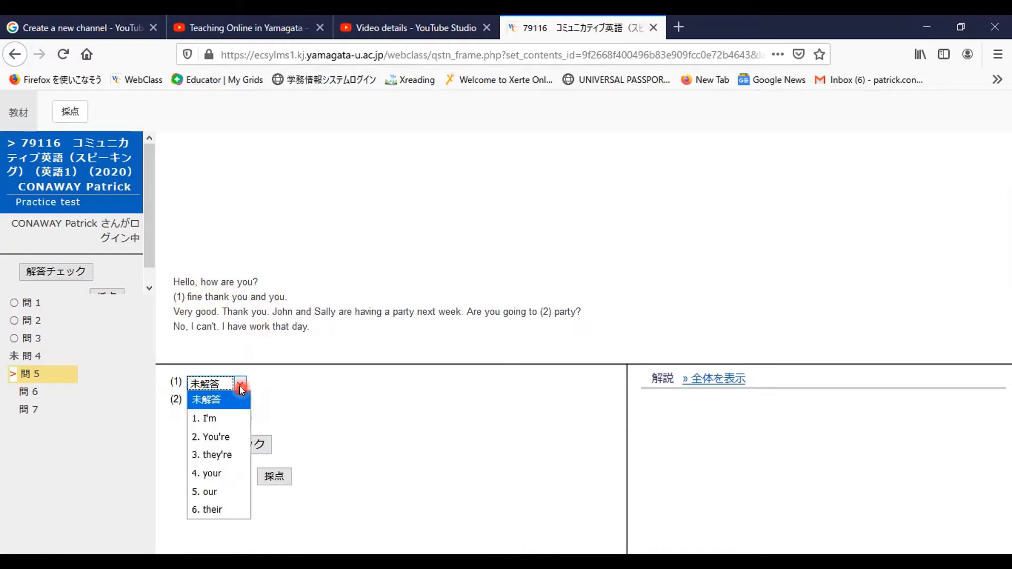
{"action": "left_click", "coordinate": [216, 420]}
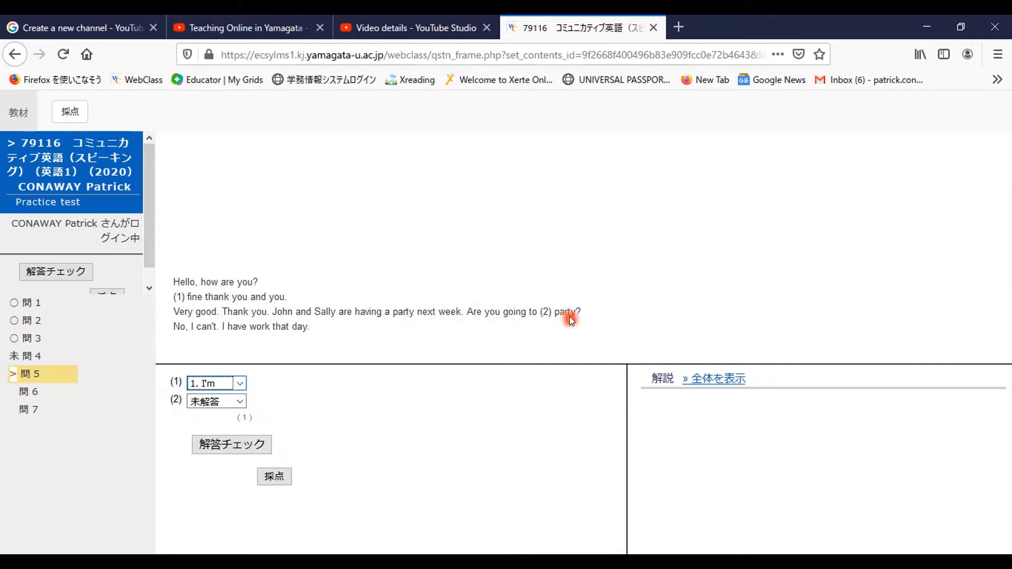
{"action": "left_click", "coordinate": [241, 402]}
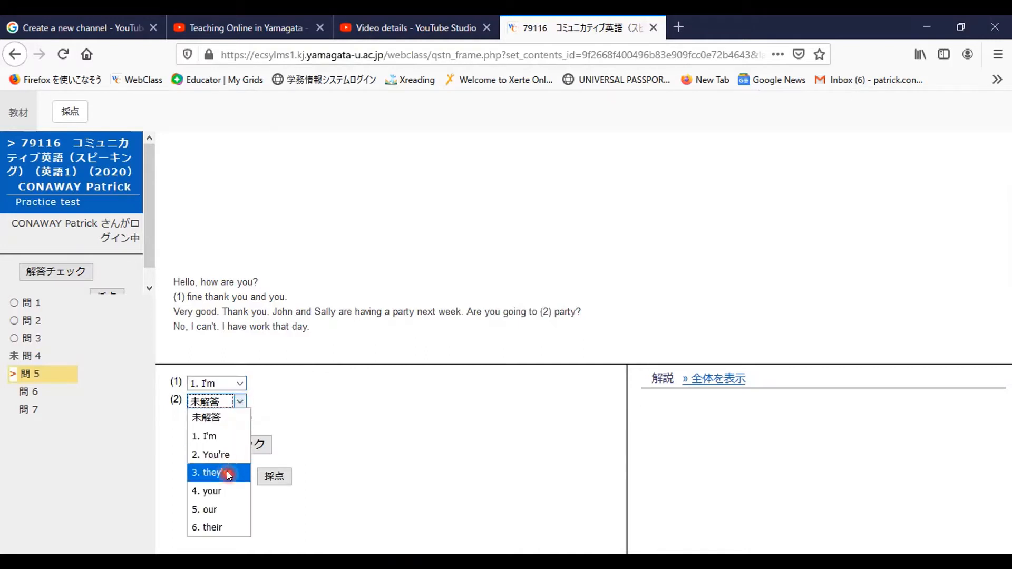
{"action": "left_click", "coordinate": [228, 528]}
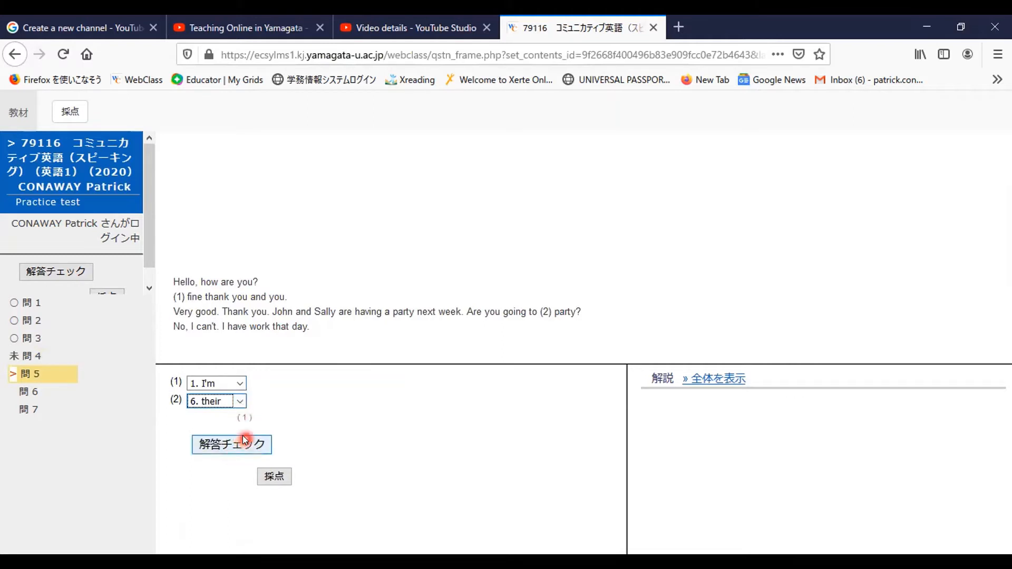
{"action": "left_click", "coordinate": [230, 446]}
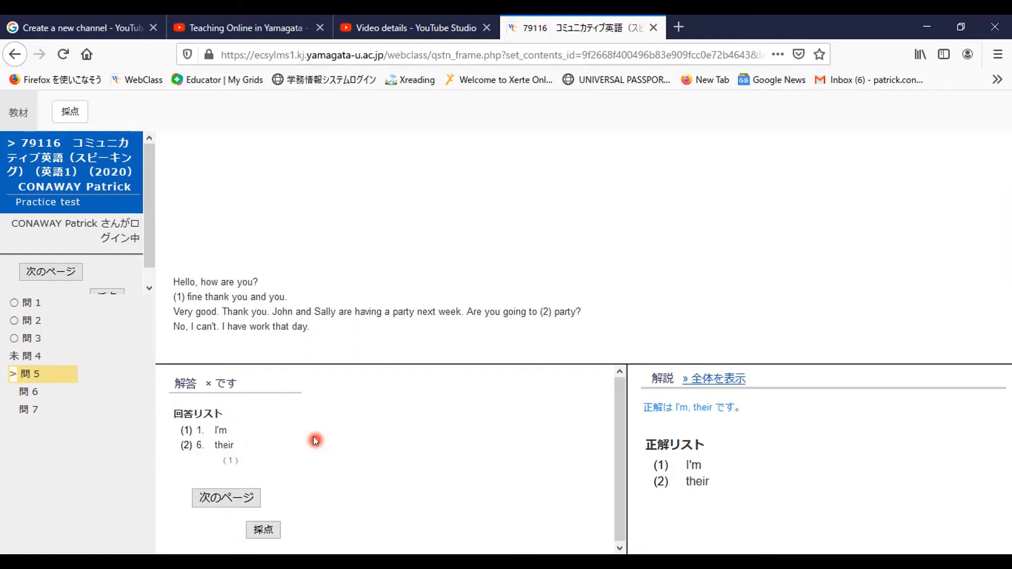
Advance to question 6 and match Naha with Okinawa and Hakodate with Hokkaido
{"action": "left_click", "coordinate": [222, 501]}
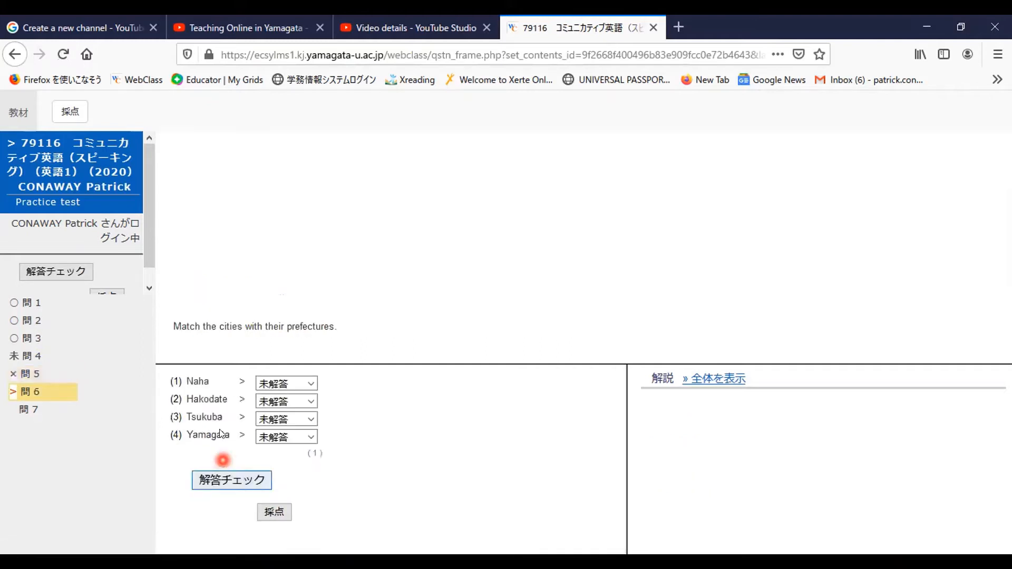
{"action": "left_click", "coordinate": [311, 387]}
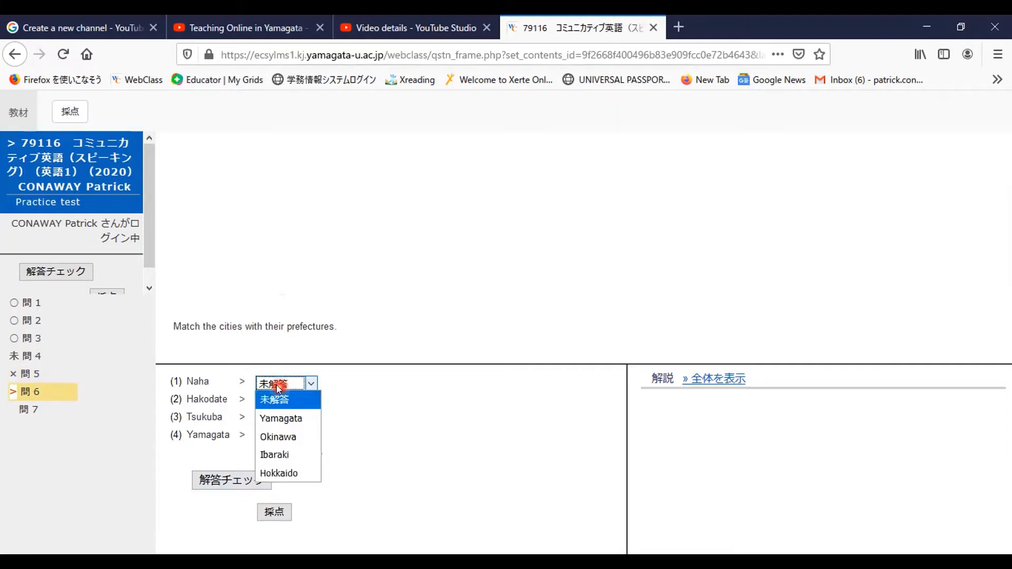
{"action": "left_click", "coordinate": [289, 436]}
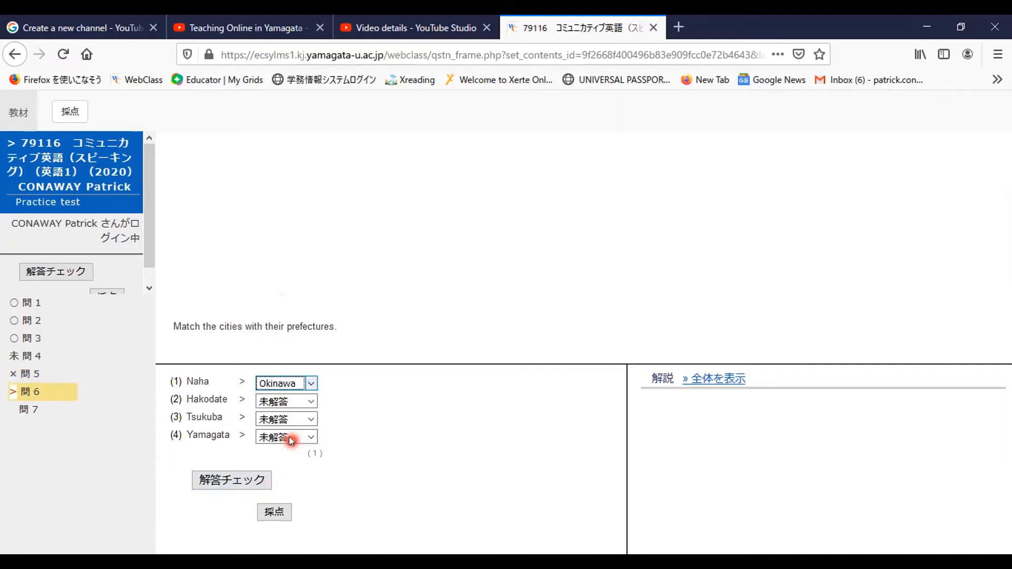
{"action": "left_click", "coordinate": [312, 402]}
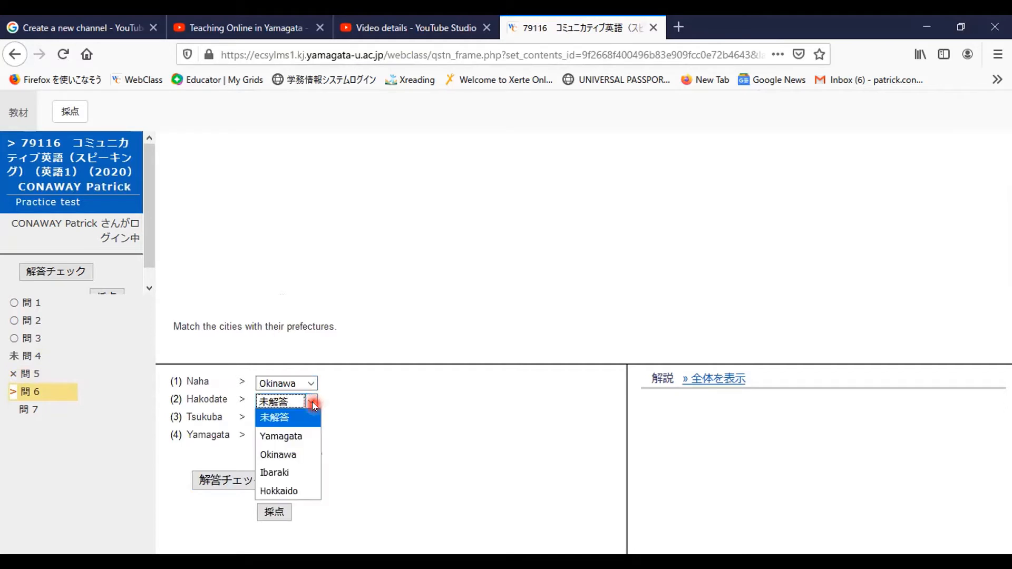
{"action": "left_click", "coordinate": [297, 495]}
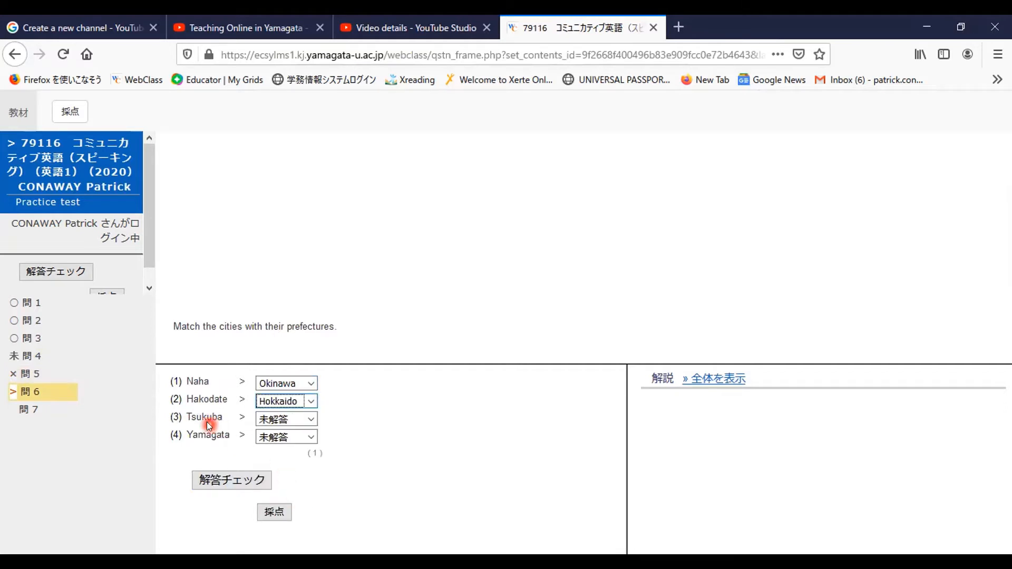
Match both Tsukuba and Yamagata with Hokkaido in question 6 and check the answer
{"action": "left_click", "coordinate": [312, 420]}
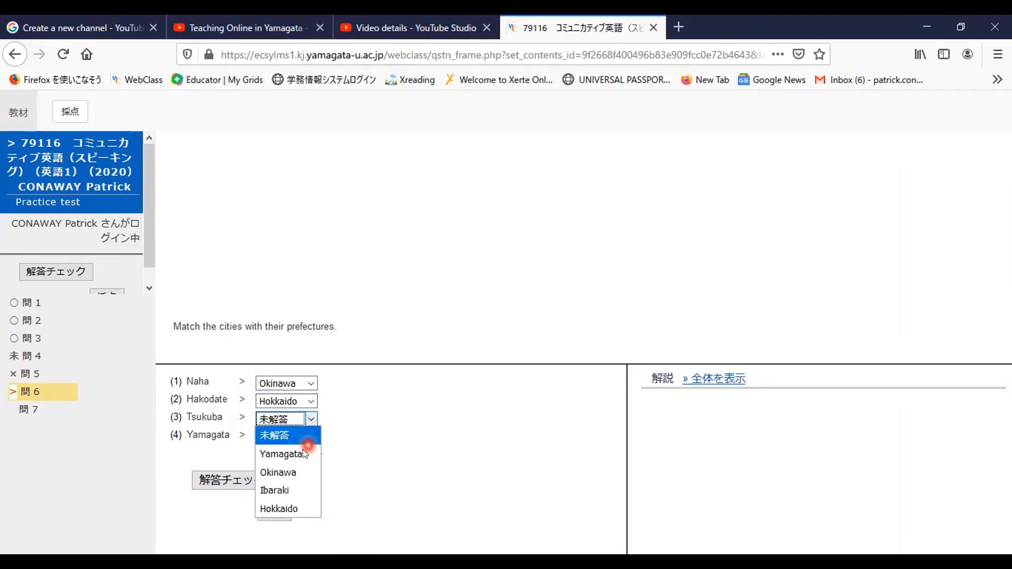
{"action": "left_click", "coordinate": [288, 509]}
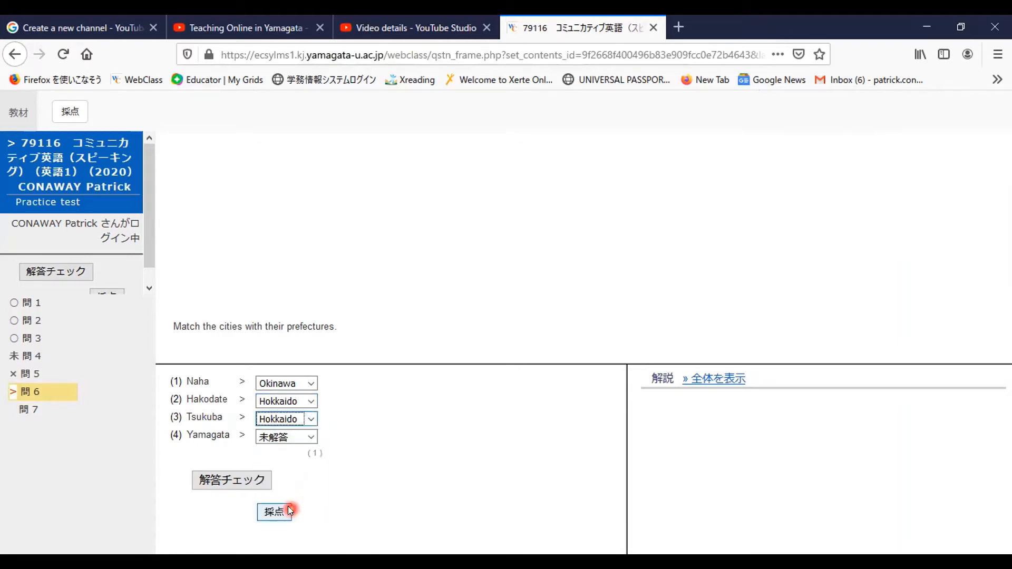
{"action": "left_click", "coordinate": [312, 437]}
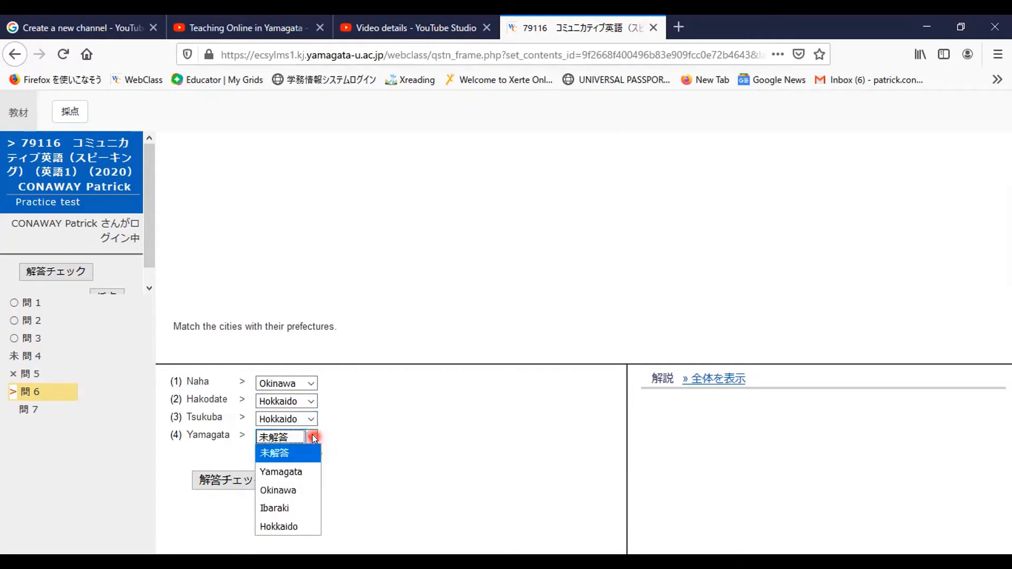
{"action": "left_click", "coordinate": [290, 527]}
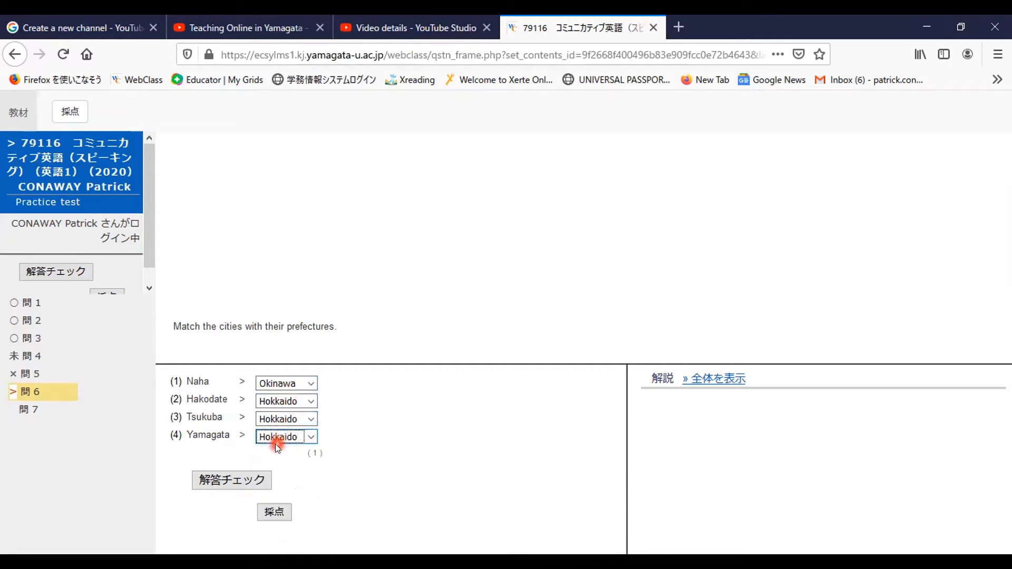
{"action": "left_click", "coordinate": [240, 480]}
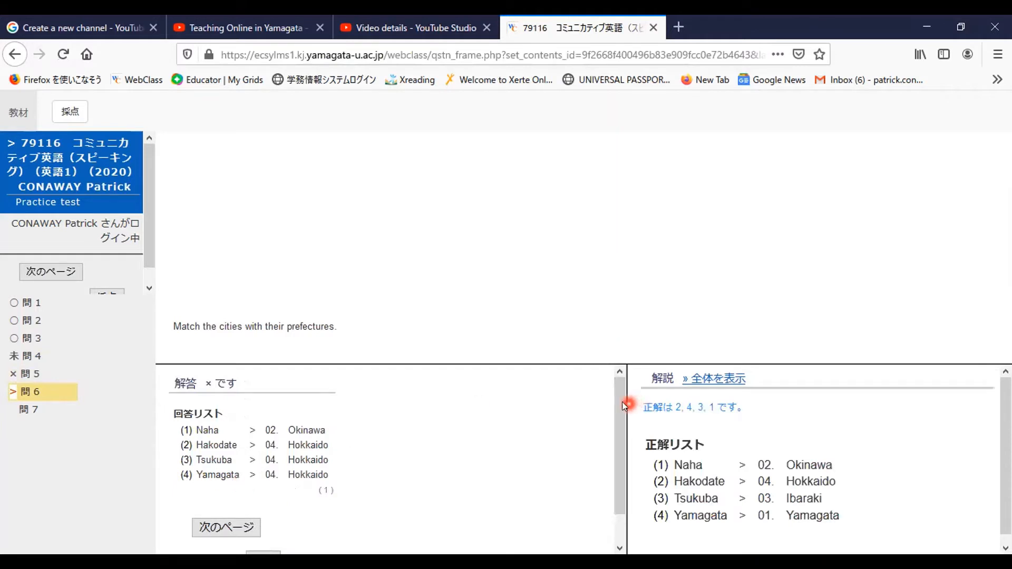
Advance to question 7 and order the peach coming down the river as 01 and Momotaro going to fight the monster as 02
{"action": "left_click_drag", "start_coordinate": [621, 402], "coordinate": [630, 463]}
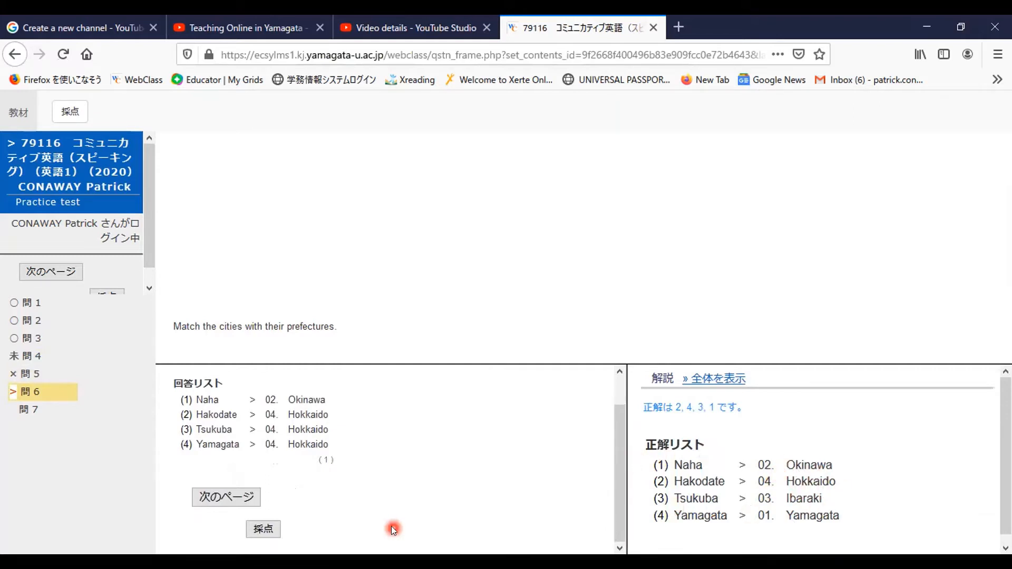
{"action": "left_click", "coordinate": [219, 496]}
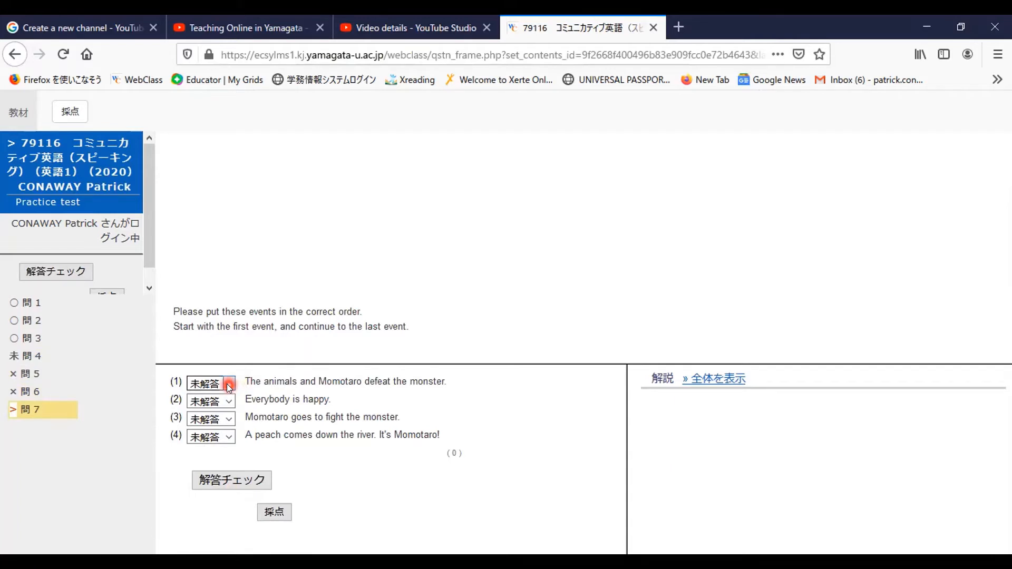
{"action": "left_click", "coordinate": [231, 435]}
{"action": "left_click", "coordinate": [228, 437]}
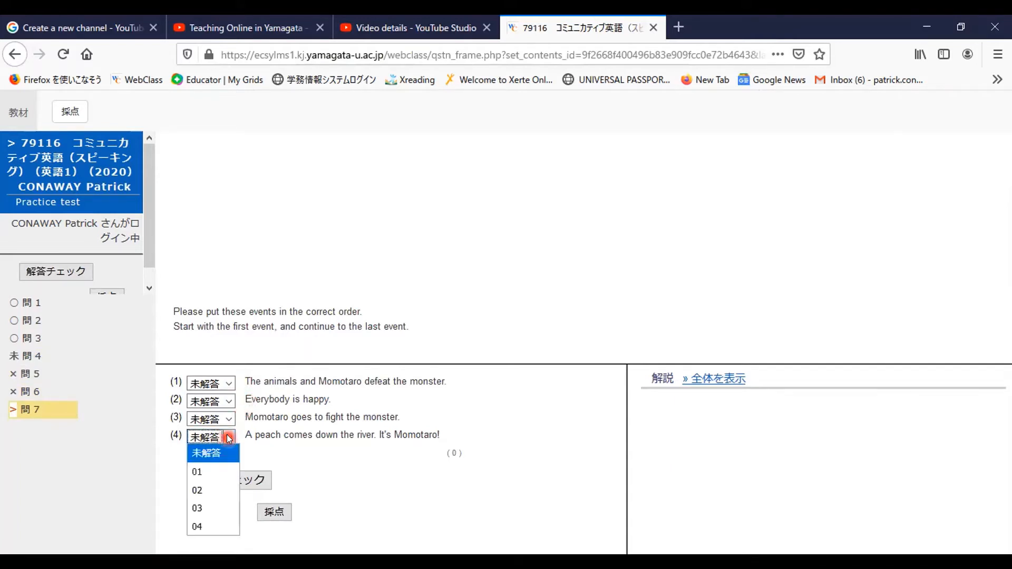
{"action": "left_click", "coordinate": [219, 473]}
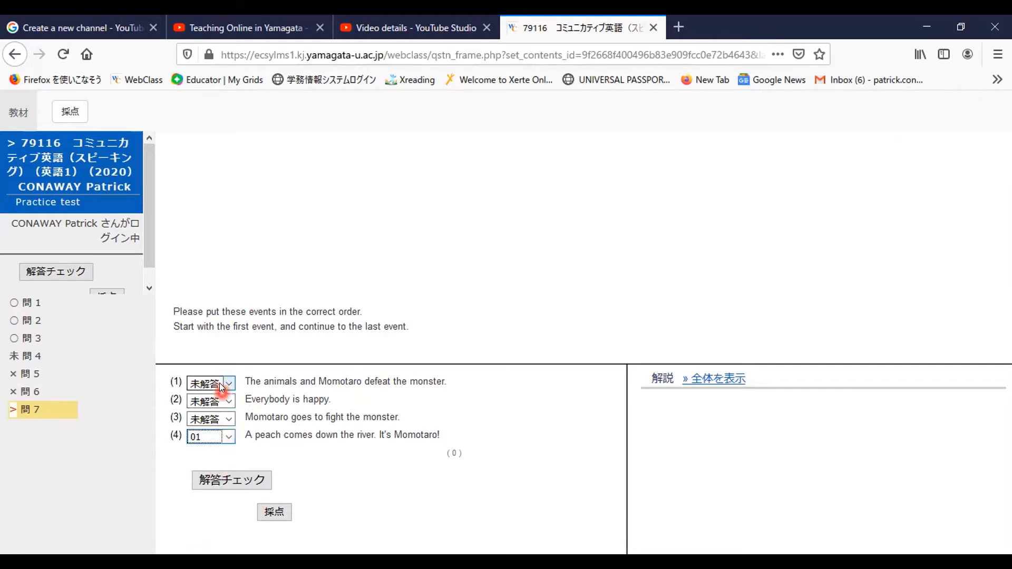
{"action": "left_click", "coordinate": [228, 422]}
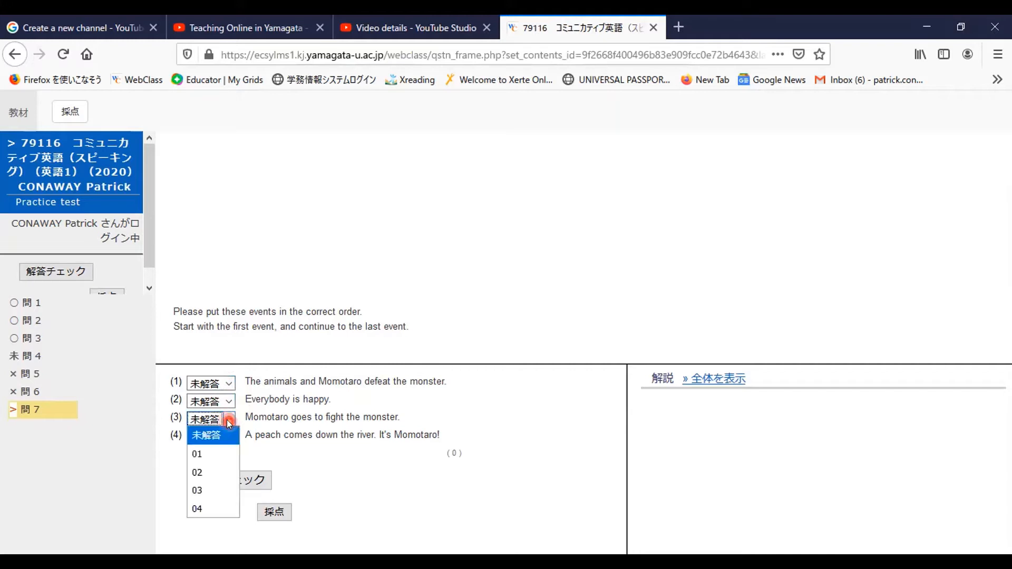
{"action": "left_click", "coordinate": [217, 473]}
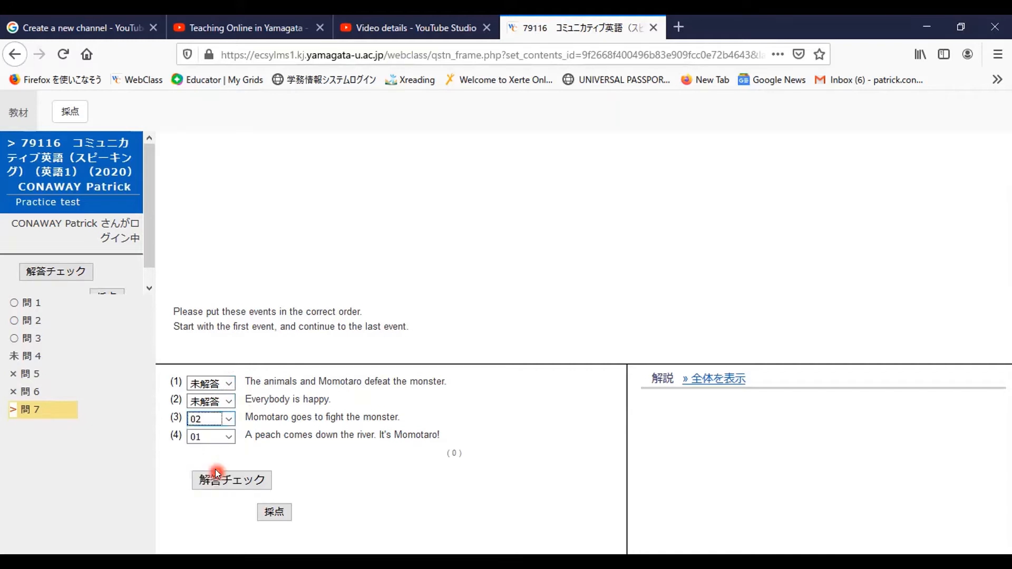
Order the defeat of the monster as 03 and "Everybody is happy" as 04 in question 7, and check the answer
{"action": "left_click", "coordinate": [229, 383]}
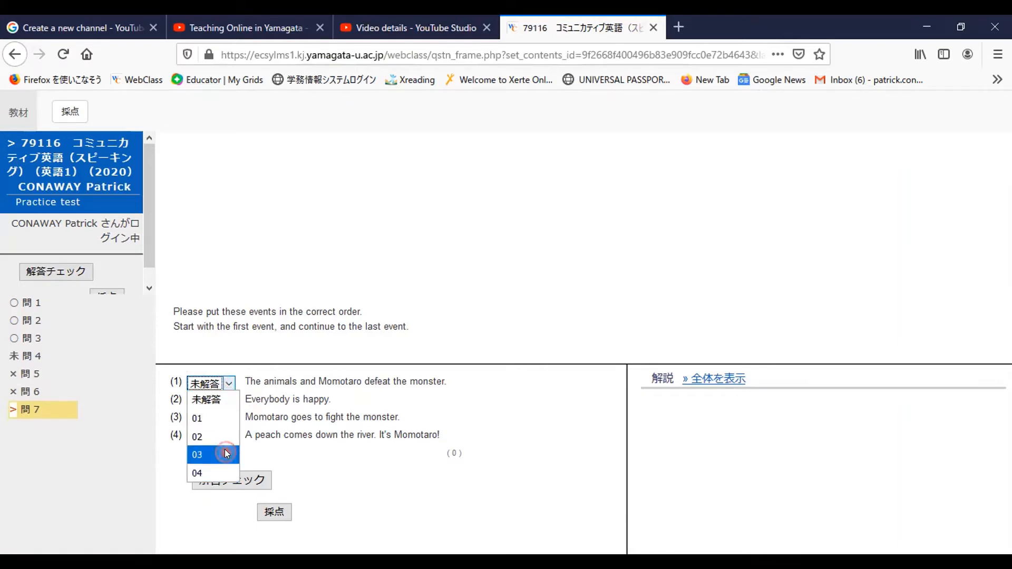
{"action": "left_click", "coordinate": [224, 452]}
{"action": "left_click", "coordinate": [229, 401]}
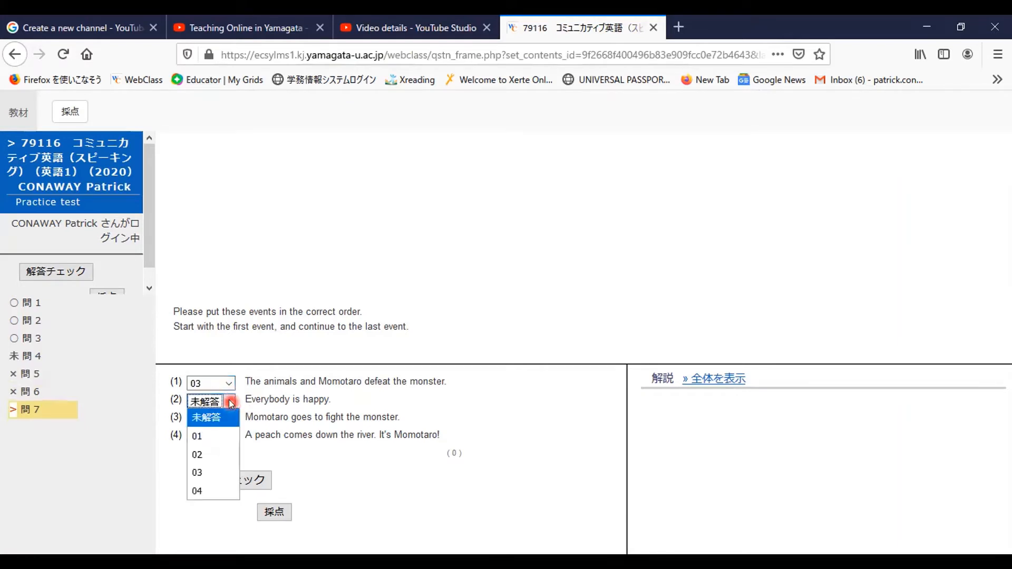
{"action": "left_click", "coordinate": [217, 492]}
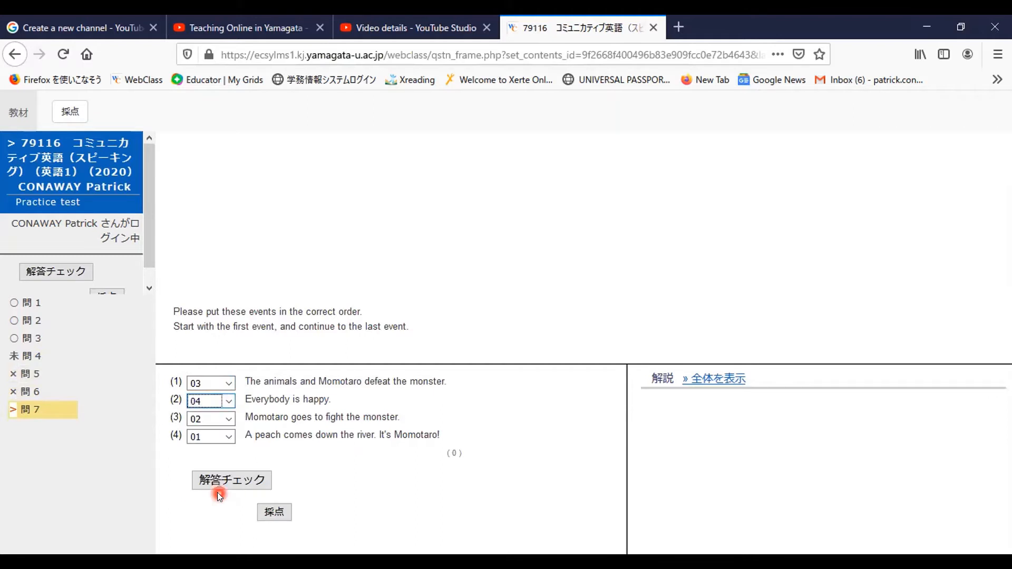
{"action": "left_click", "coordinate": [238, 480]}
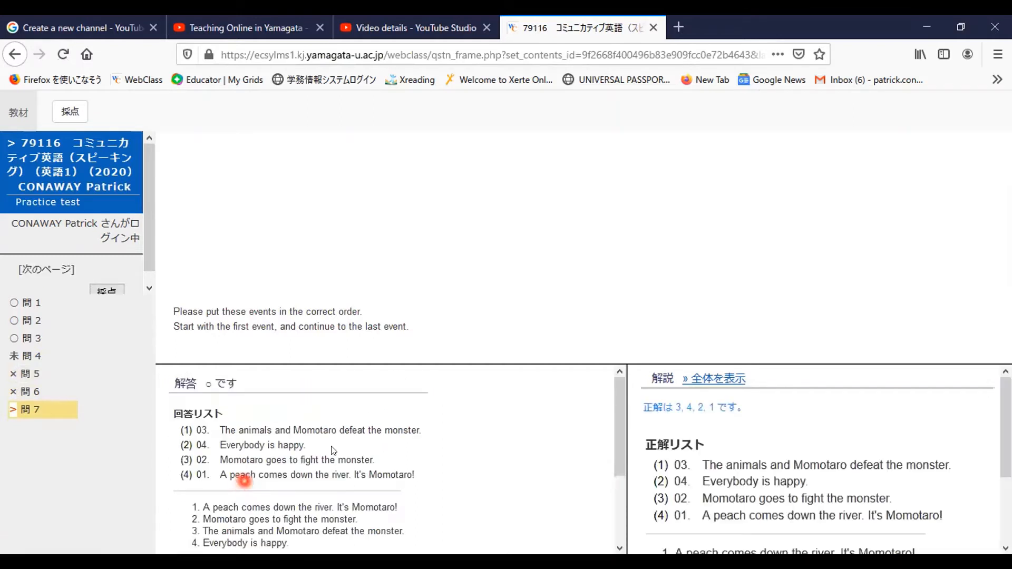
Submit the Practice test for grading and review the results for its individual questions
{"action": "left_click_drag", "start_coordinate": [622, 405], "coordinate": [611, 537]}
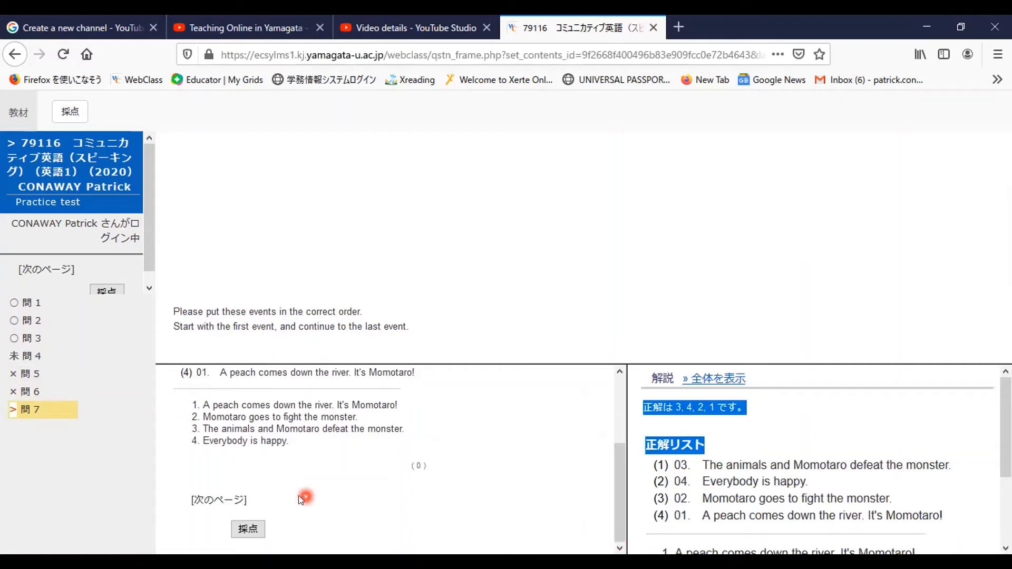
{"action": "left_click", "coordinate": [249, 530]}
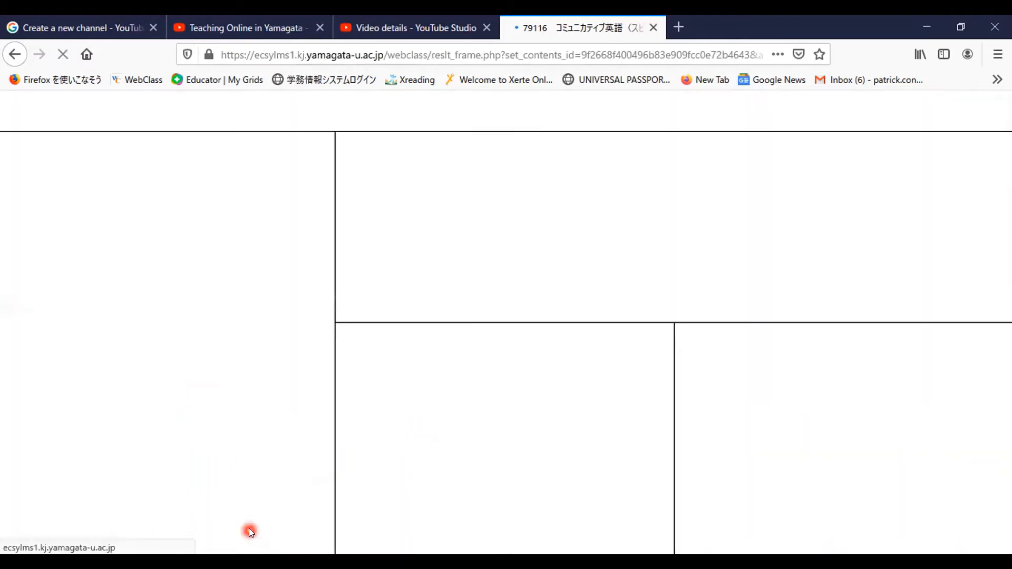
{"action": "left_click_drag", "start_coordinate": [323, 252], "coordinate": [323, 272]}
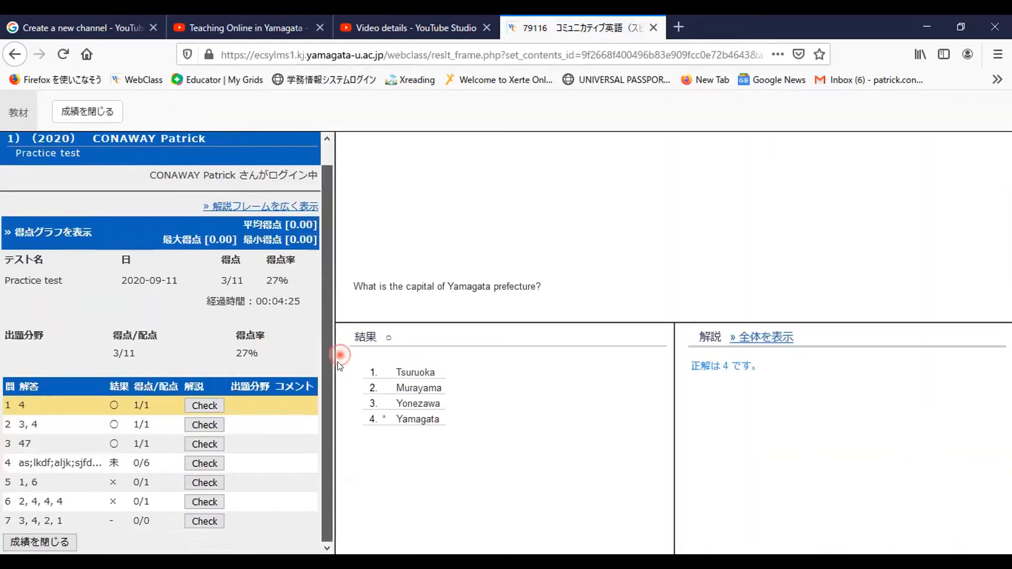
{"action": "left_click", "coordinate": [196, 431]}
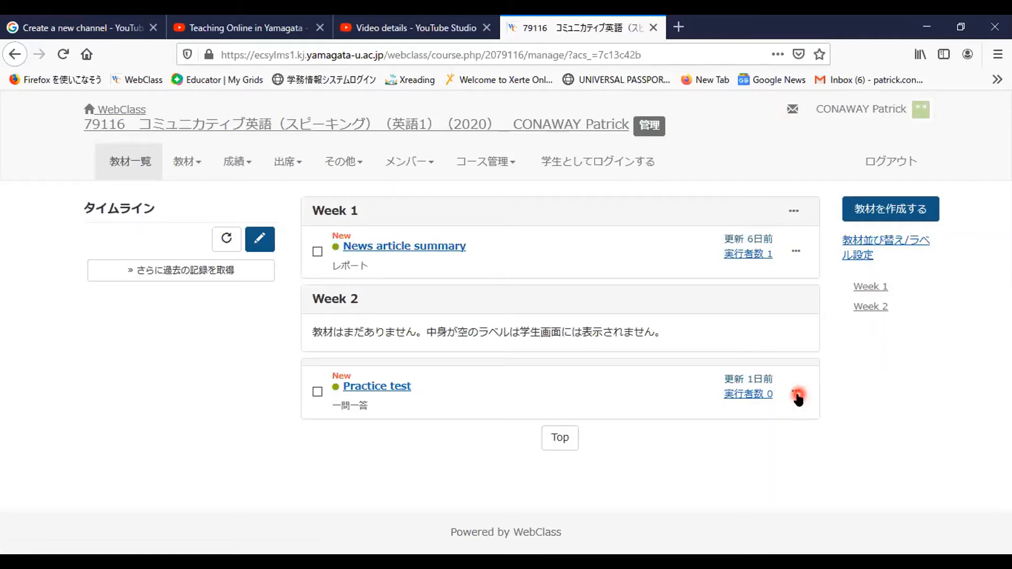
Switch the course management page to English and open the Practice test for question editing
{"action": "left_click", "coordinate": [818, 112]}
{"action": "left_click", "coordinate": [833, 197]}
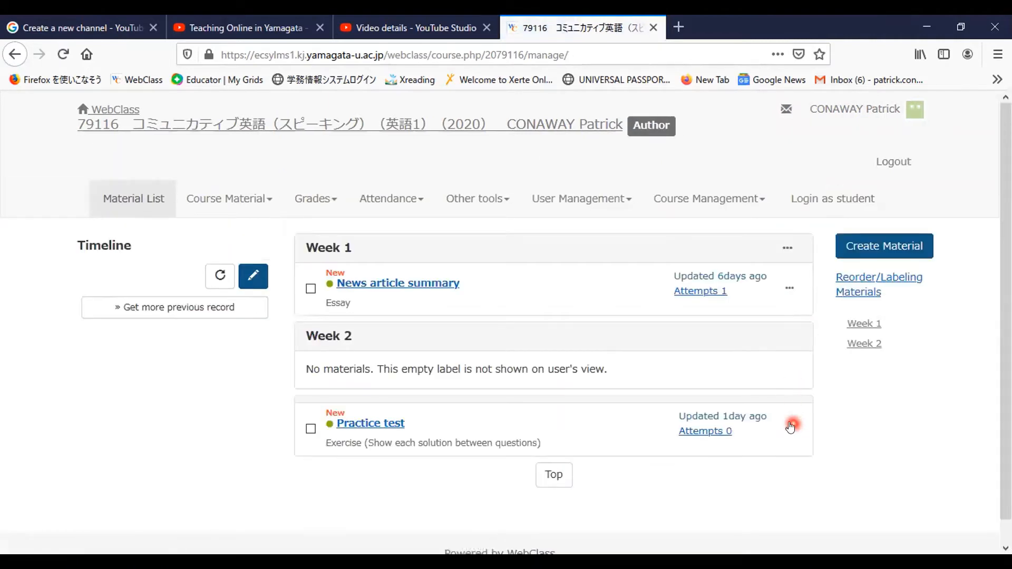
{"action": "left_click", "coordinate": [791, 432]}
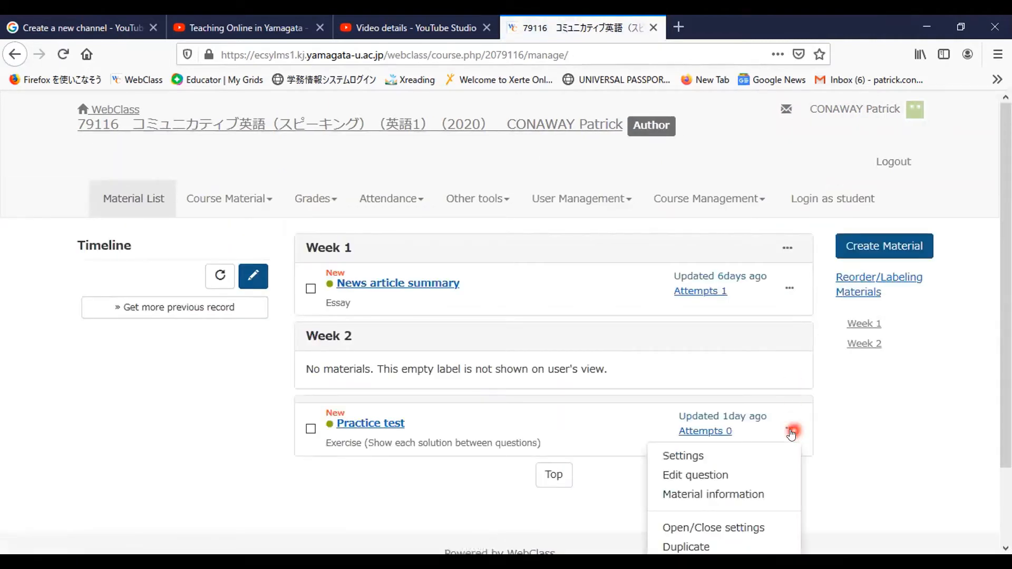
{"action": "left_click", "coordinate": [706, 477]}
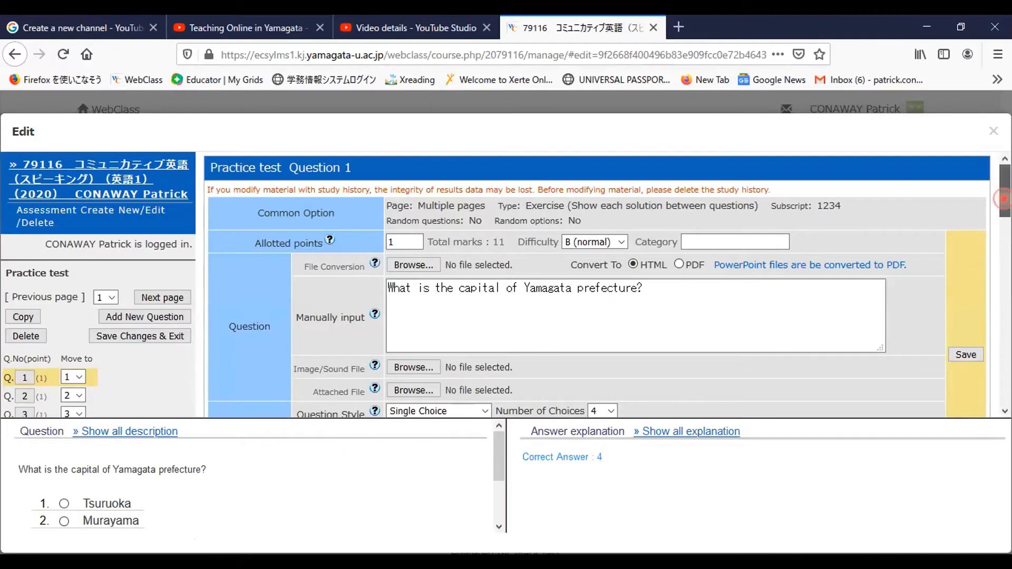
Examine the question style and correct answer settings of question 1, and open question 2 to examine the same settings
{"action": "scroll", "coordinate": [1006, 200], "scroll_direction": "down", "scroll_amount": 1}
{"action": "scroll", "coordinate": [1005, 201], "scroll_direction": "down", "scroll_amount": 1}
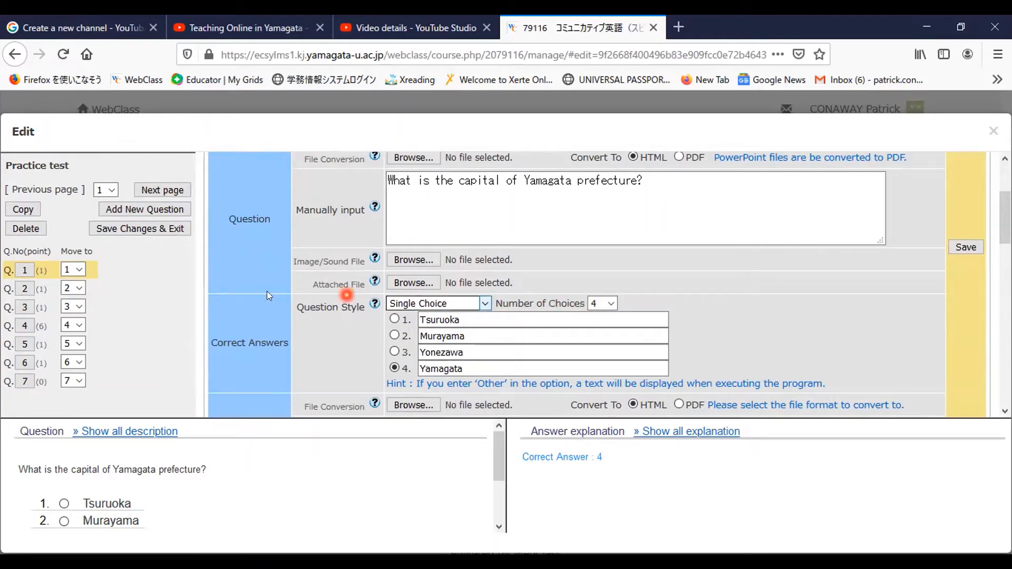
{"action": "left_click", "coordinate": [25, 289]}
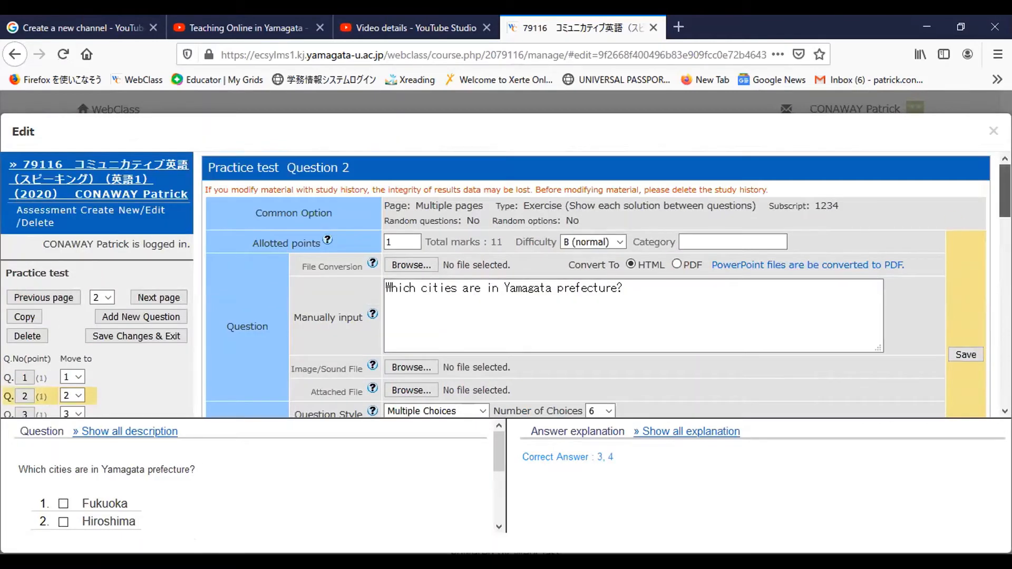
{"action": "scroll", "coordinate": [954, 222], "scroll_direction": "down", "scroll_amount": 3}
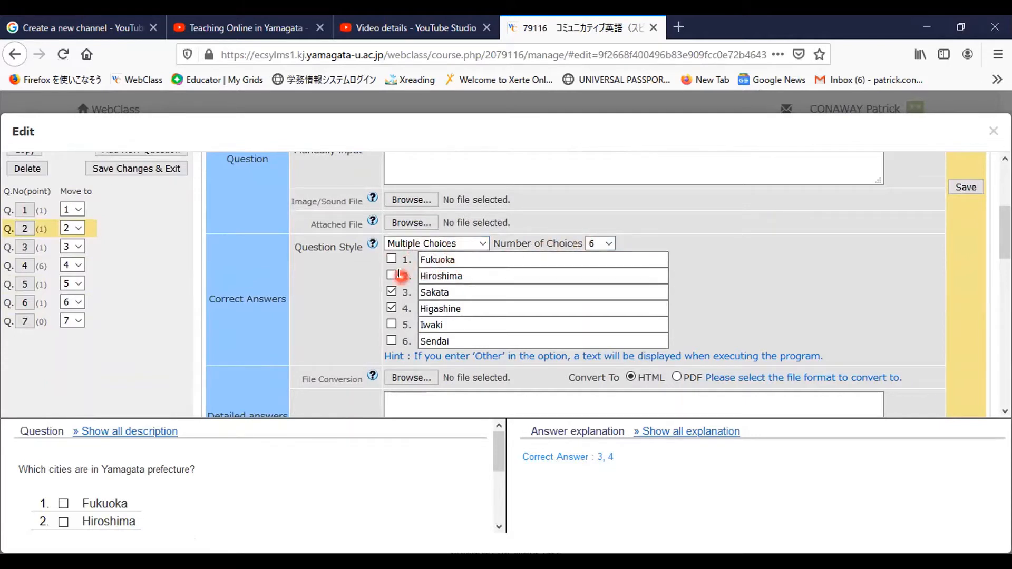
Clear and reselect Sakata and Higashine as the correct answers of question 2
{"action": "left_click", "coordinate": [392, 292]}
{"action": "left_click", "coordinate": [392, 311]}
{"action": "left_click", "coordinate": [391, 292]}
{"action": "left_click", "coordinate": [392, 313]}
Open question 3 and examine its question style, number of answers and correct answer options
{"action": "left_click", "coordinate": [25, 231]}
{"action": "left_click", "coordinate": [25, 247]}
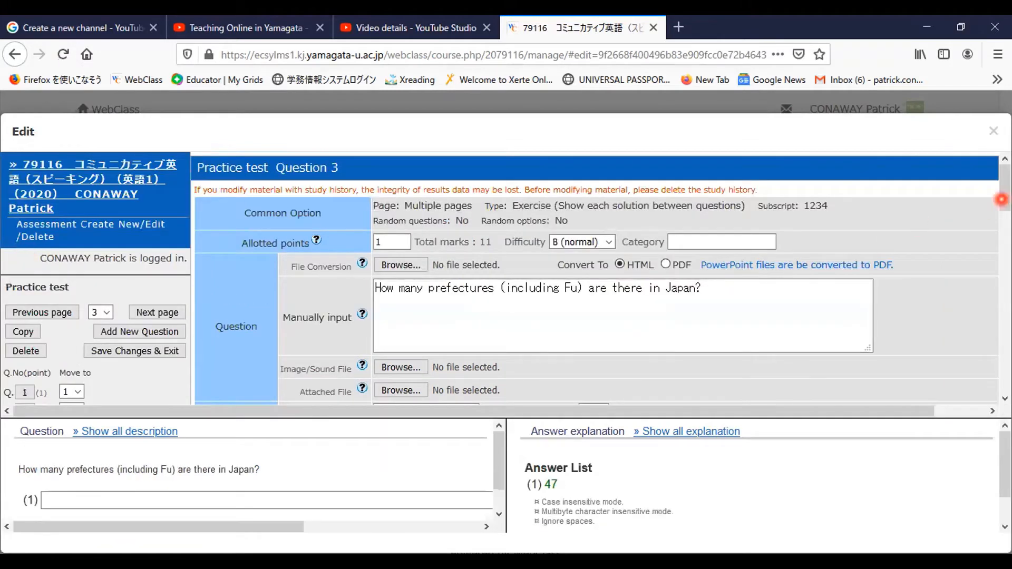
{"action": "scroll", "coordinate": [1001, 199], "scroll_direction": "down", "scroll_amount": 2}
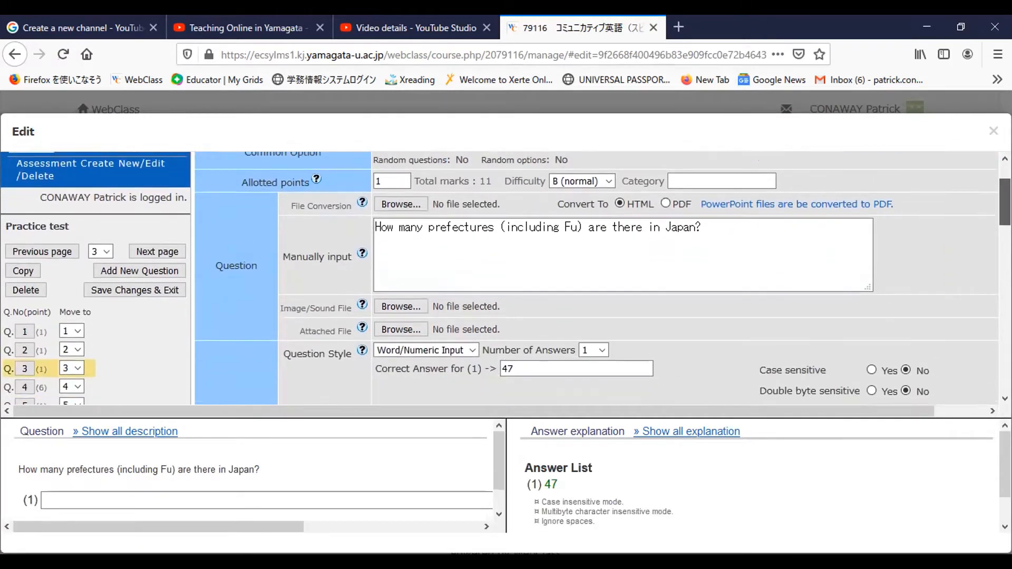
{"action": "scroll", "coordinate": [596, 278], "scroll_direction": "down", "scroll_amount": 3}
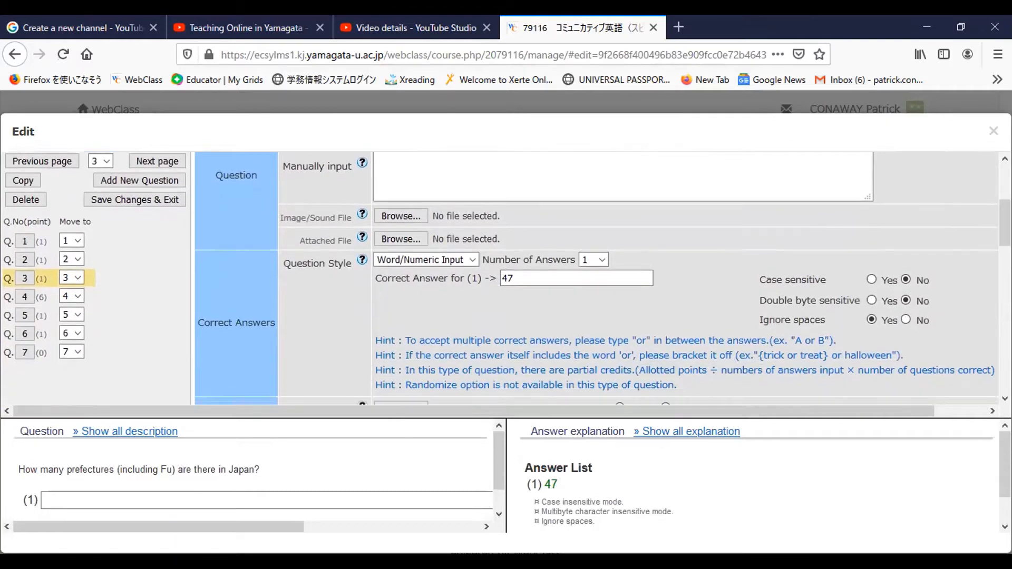
{"action": "left_click", "coordinate": [469, 261]}
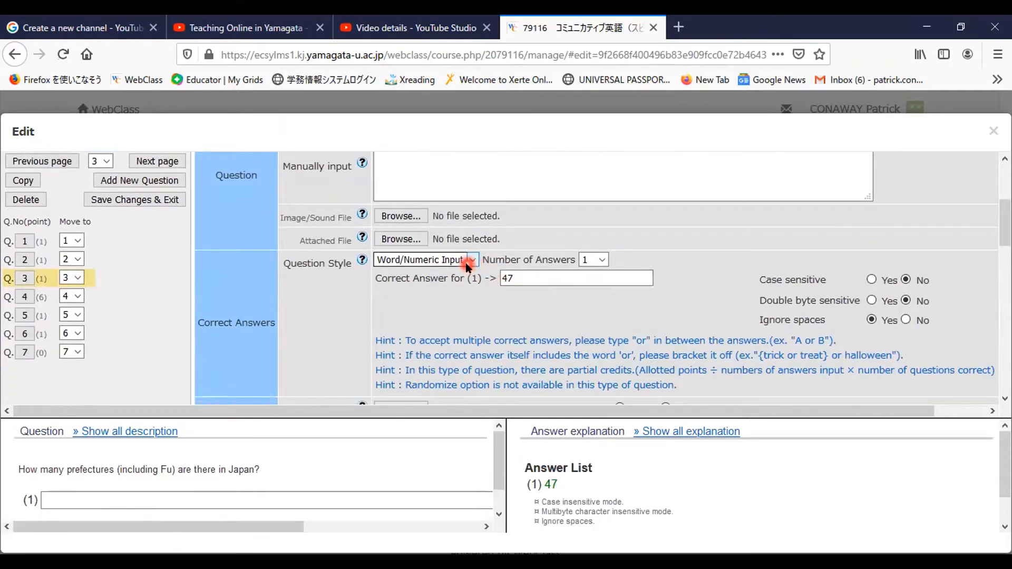
{"action": "left_click", "coordinate": [551, 261]}
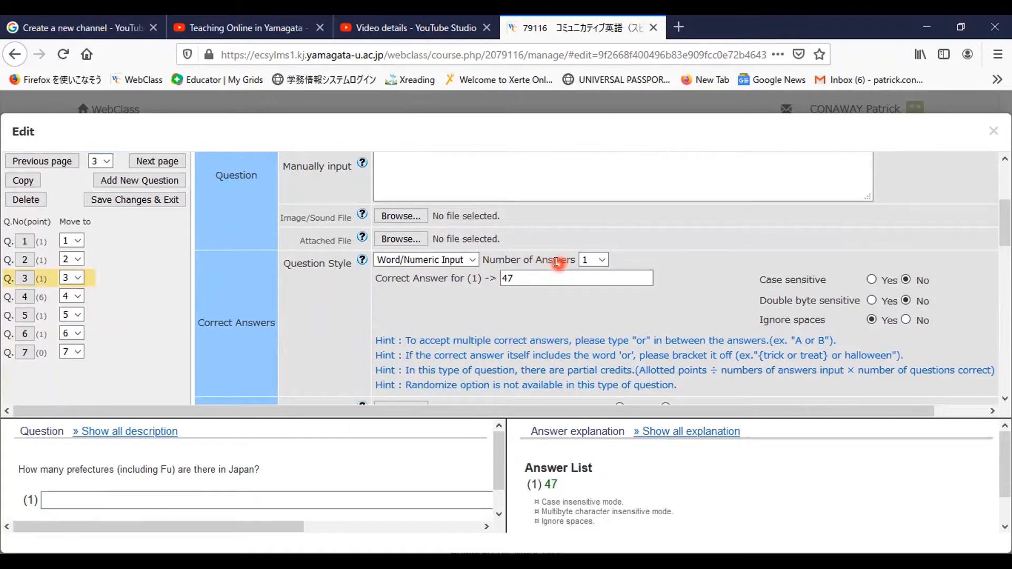
Examine question 3's correct answer and Ignore spaces setting, and open question 4 to examine its Description style settings
{"action": "left_click", "coordinate": [552, 274]}
{"action": "left_click", "coordinate": [872, 322]}
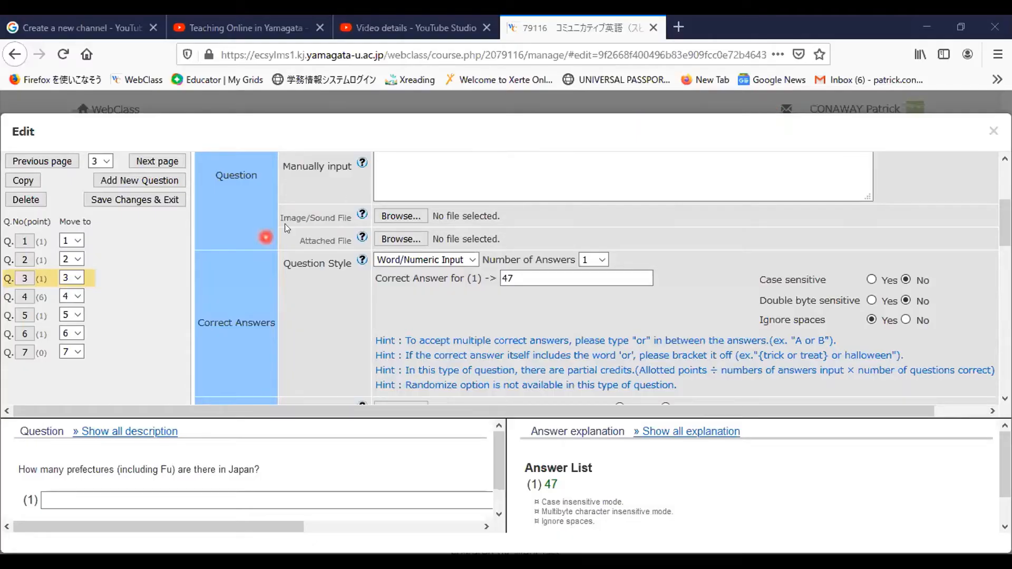
{"action": "left_click", "coordinate": [25, 301]}
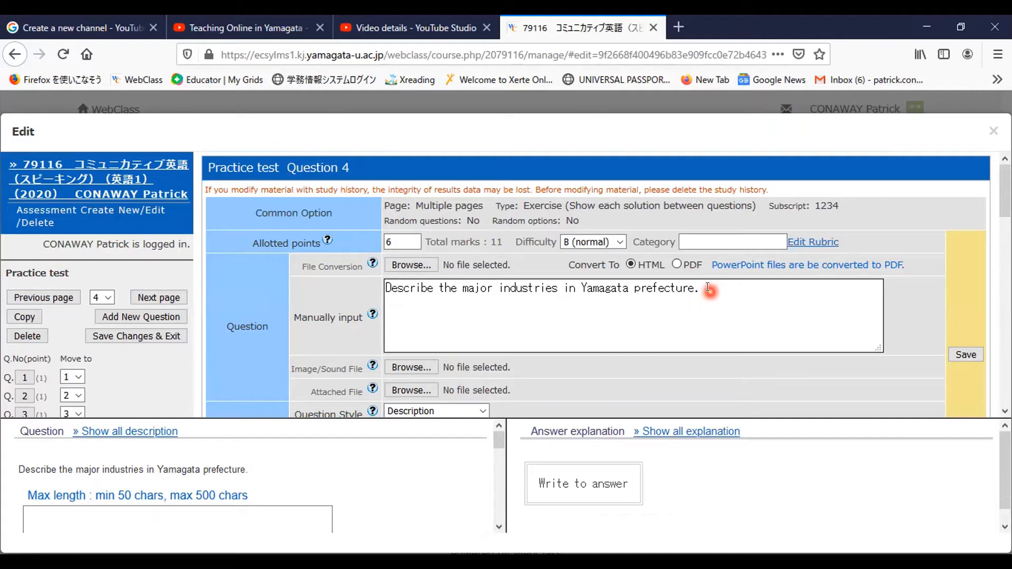
{"action": "left_click", "coordinate": [599, 298]}
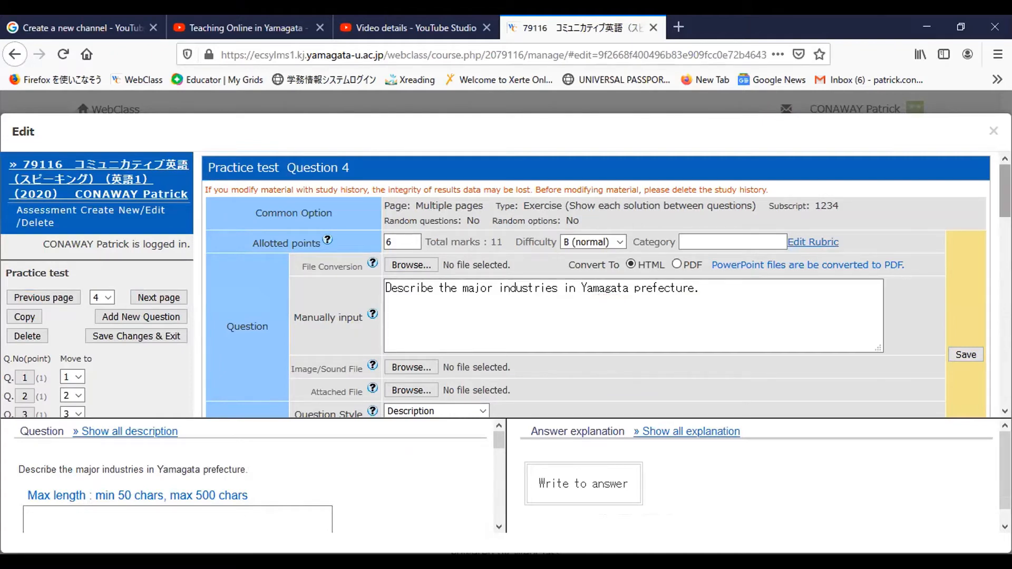
{"action": "scroll", "coordinate": [599, 299], "scroll_direction": "down", "scroll_amount": 3}
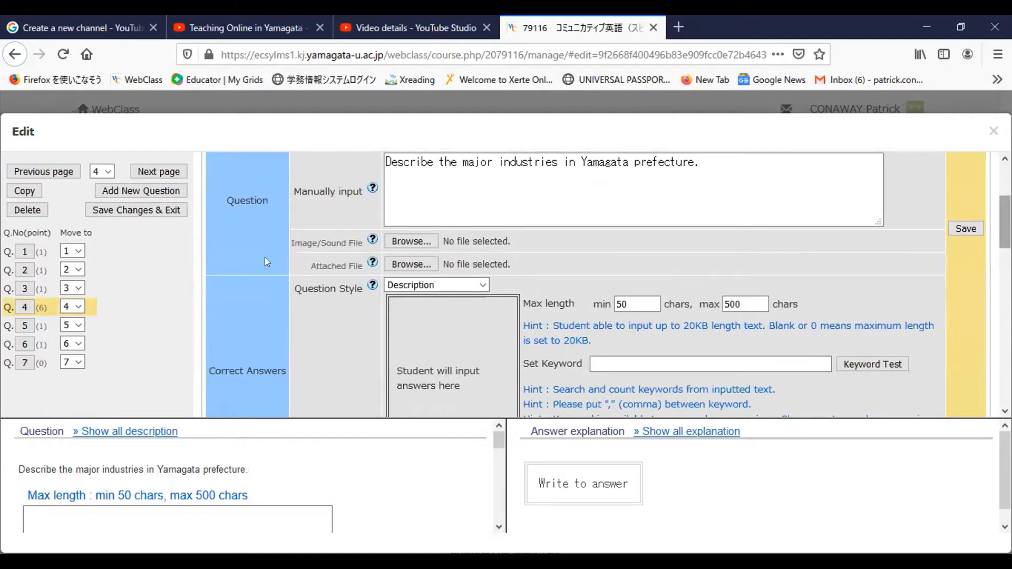
Open question 5 and examine its question text, Dropdown Choices style, correct answers and list of eligible choices
{"action": "left_click", "coordinate": [25, 325]}
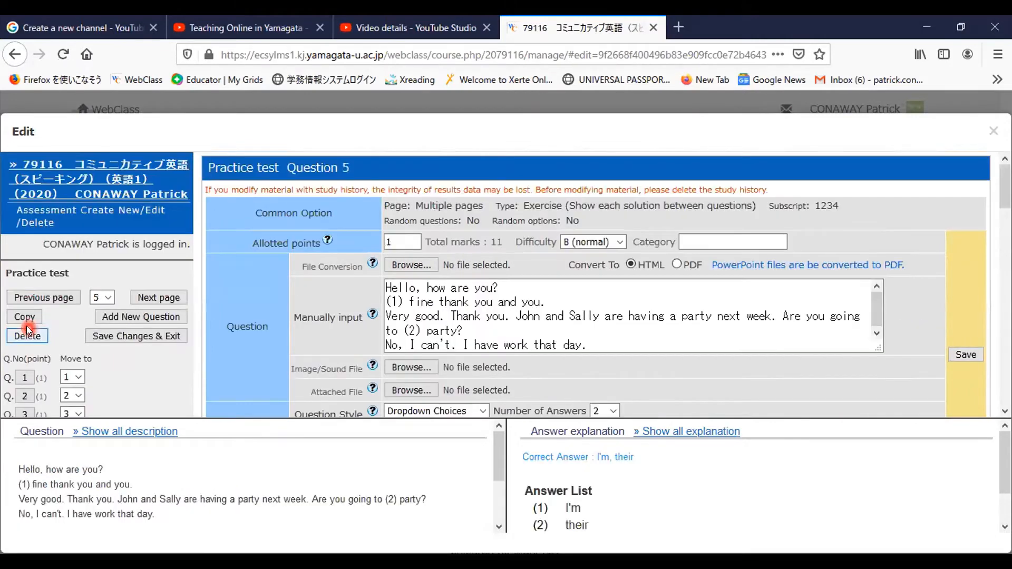
{"action": "left_click", "coordinate": [653, 288]}
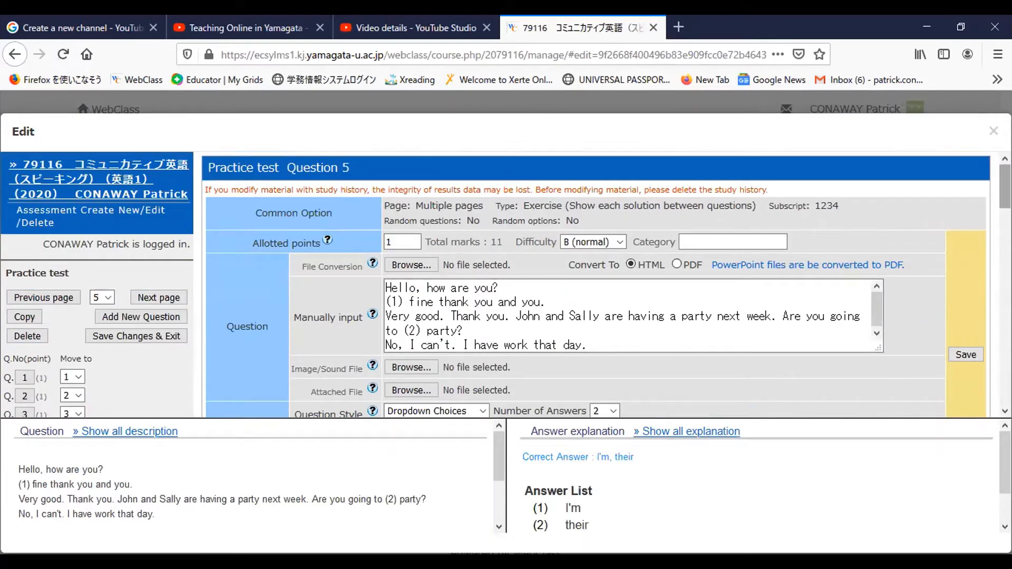
{"action": "scroll", "coordinate": [512, 258], "scroll_direction": "down", "scroll_amount": 3}
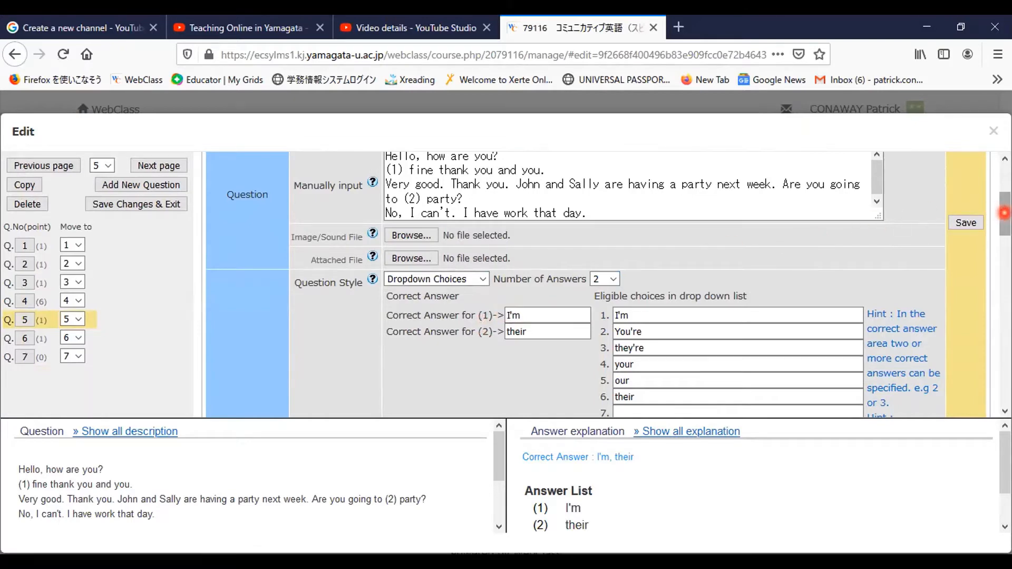
{"action": "left_click_drag", "start_coordinate": [1003, 212], "coordinate": [1003, 201]}
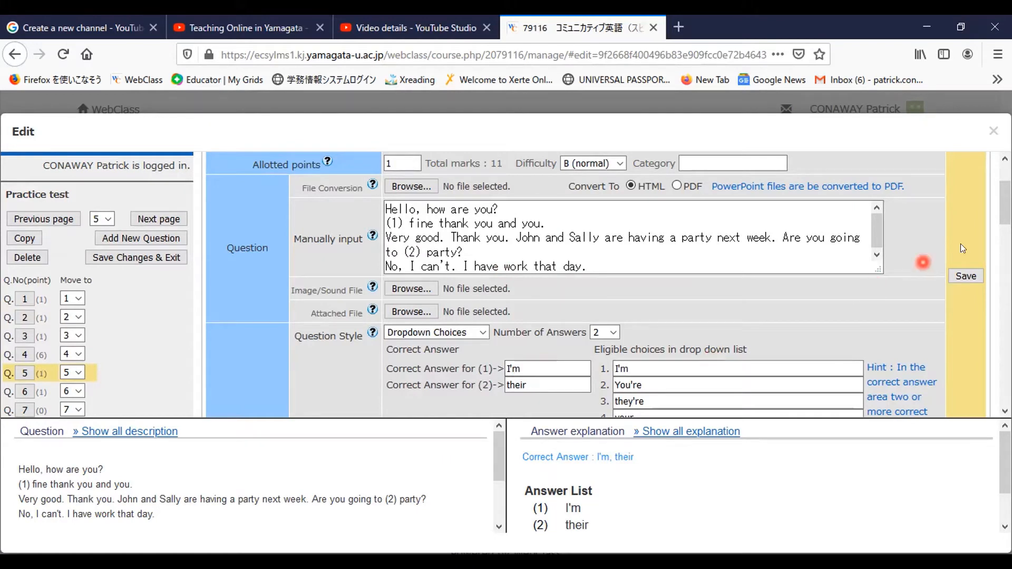
{"action": "left_click_drag", "start_coordinate": [1006, 205], "coordinate": [1005, 240]}
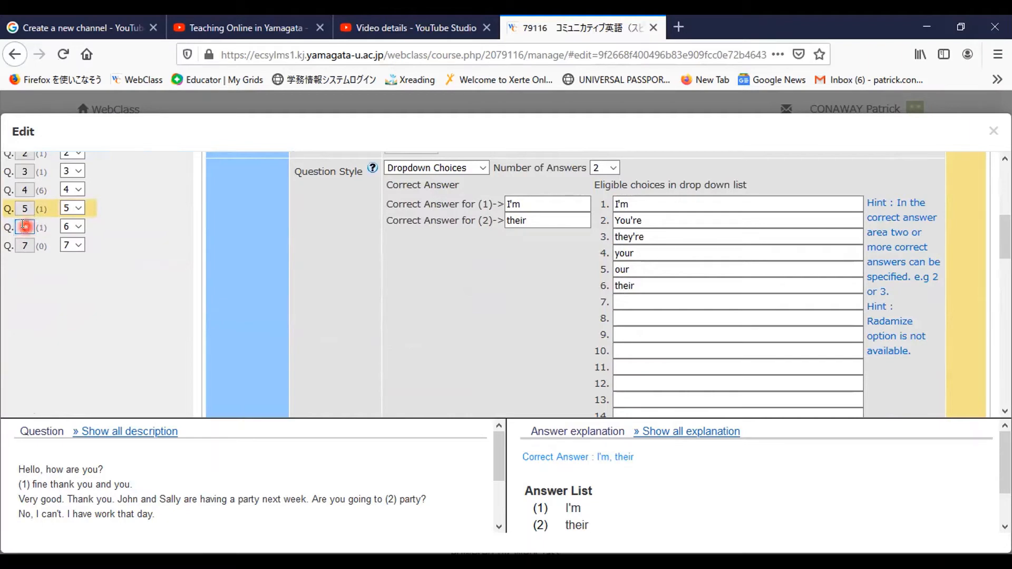
Open question 6 and examine how its Matching style pairs group A and group B through the correct answers
{"action": "left_click", "coordinate": [592, 325]}
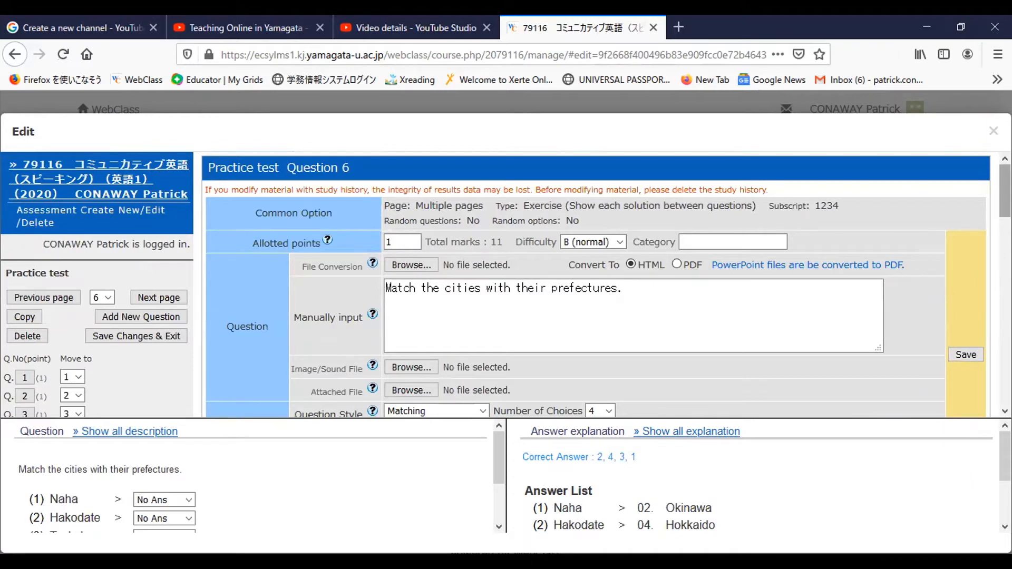
{"action": "scroll", "coordinate": [527, 285], "scroll_direction": "down", "scroll_amount": 4}
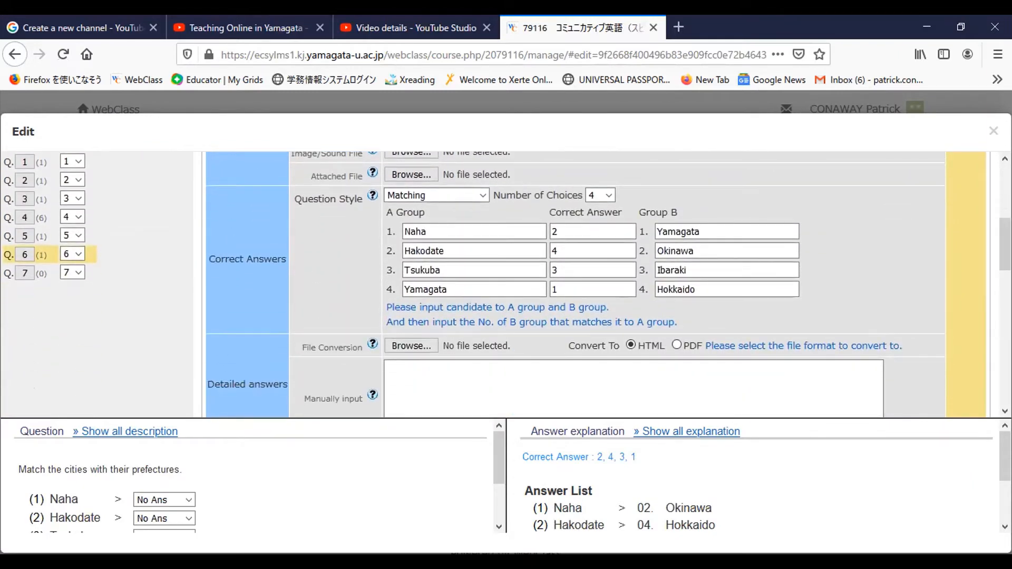
{"action": "left_click", "coordinate": [529, 212]}
{"action": "left_click", "coordinate": [657, 231]}
Open question 7 and examine the Ordinal style's choices, their correct order and the question text
{"action": "left_click", "coordinate": [26, 274]}
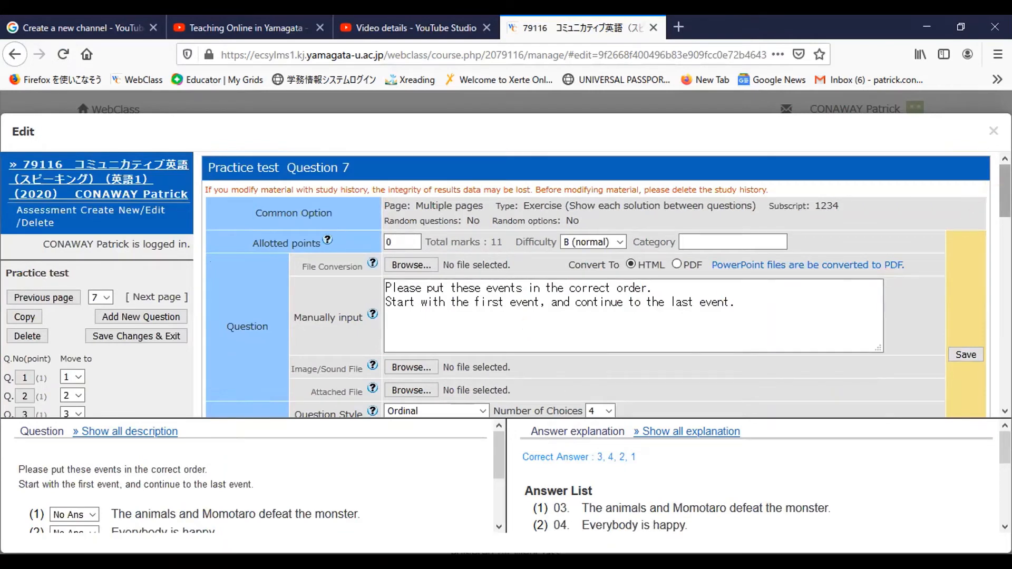
{"action": "scroll", "coordinate": [506, 285], "scroll_direction": "down", "scroll_amount": 5}
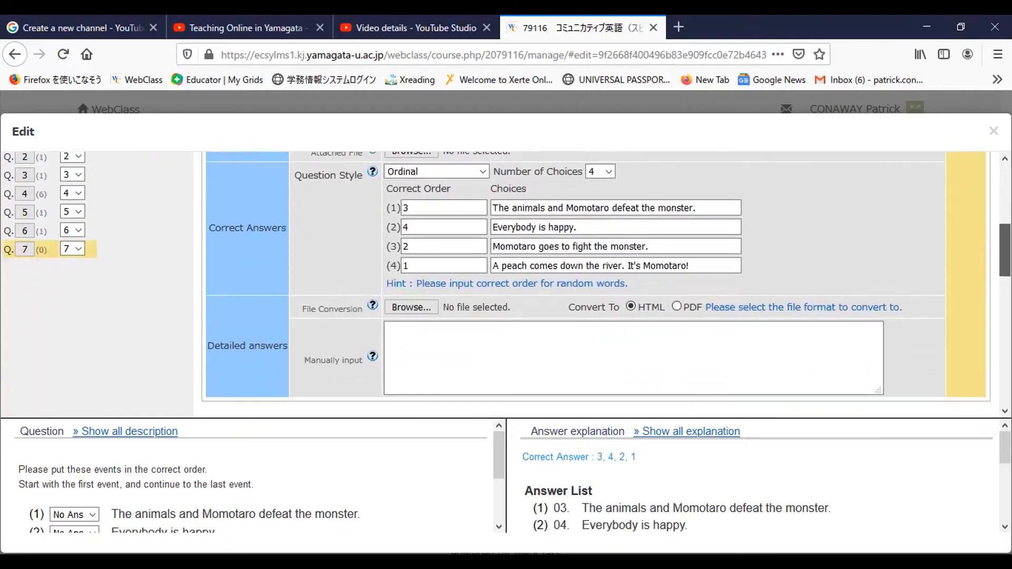
{"action": "left_click", "coordinate": [698, 207]}
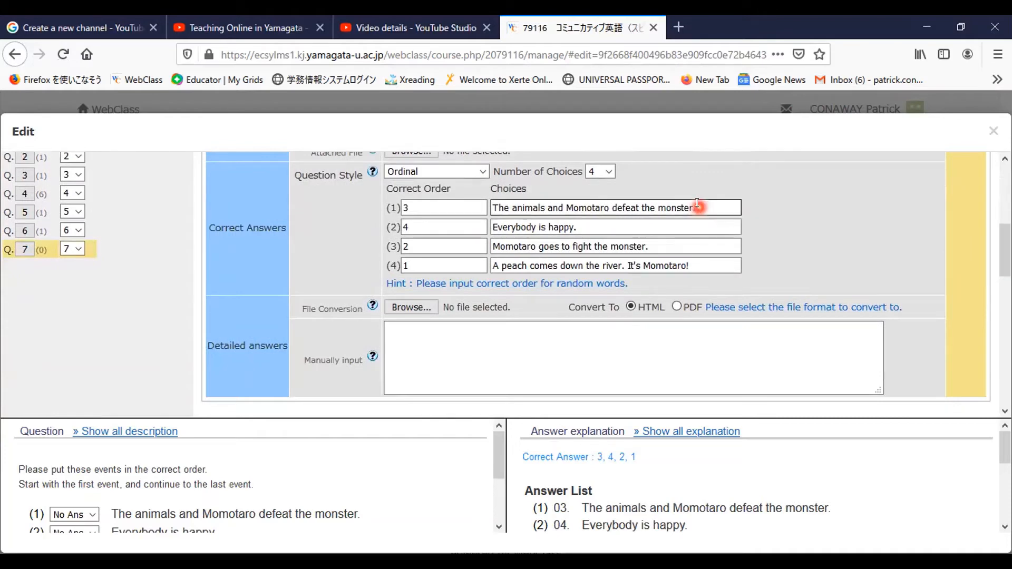
{"action": "left_click", "coordinate": [693, 226]}
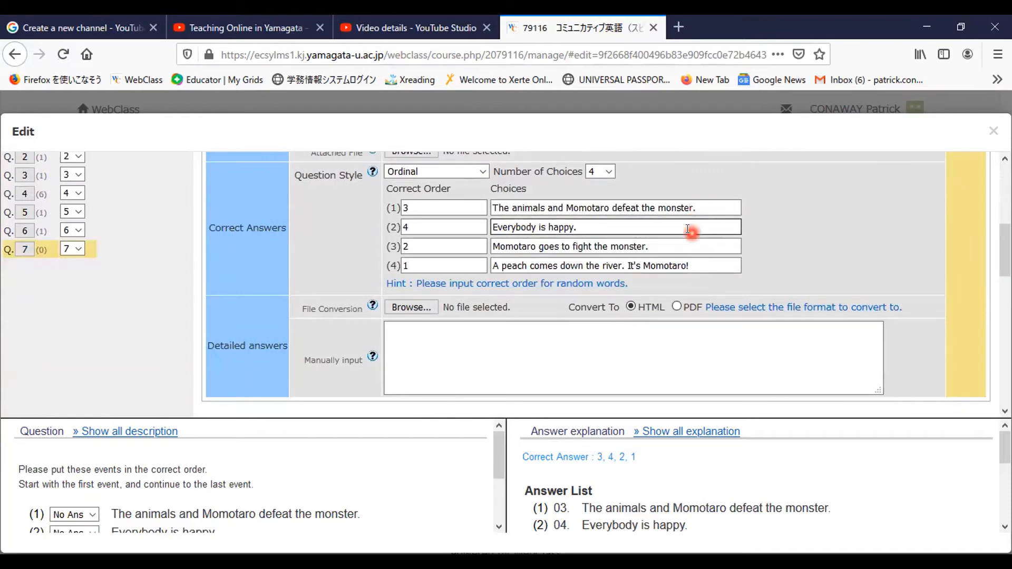
{"action": "left_click", "coordinate": [693, 245]}
{"action": "left_click", "coordinate": [688, 265]}
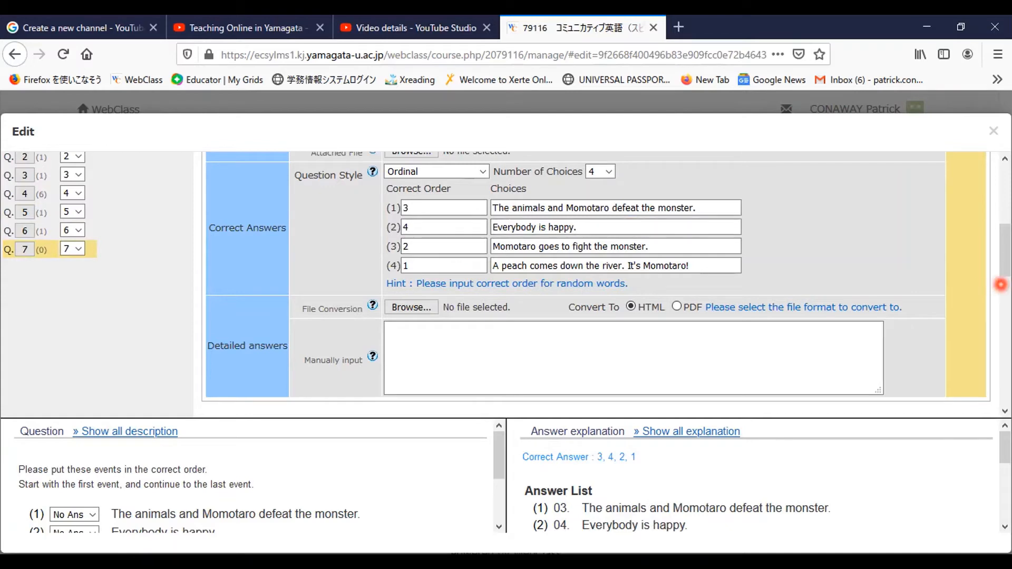
{"action": "left_click_drag", "start_coordinate": [1005, 250], "coordinate": [1005, 191]}
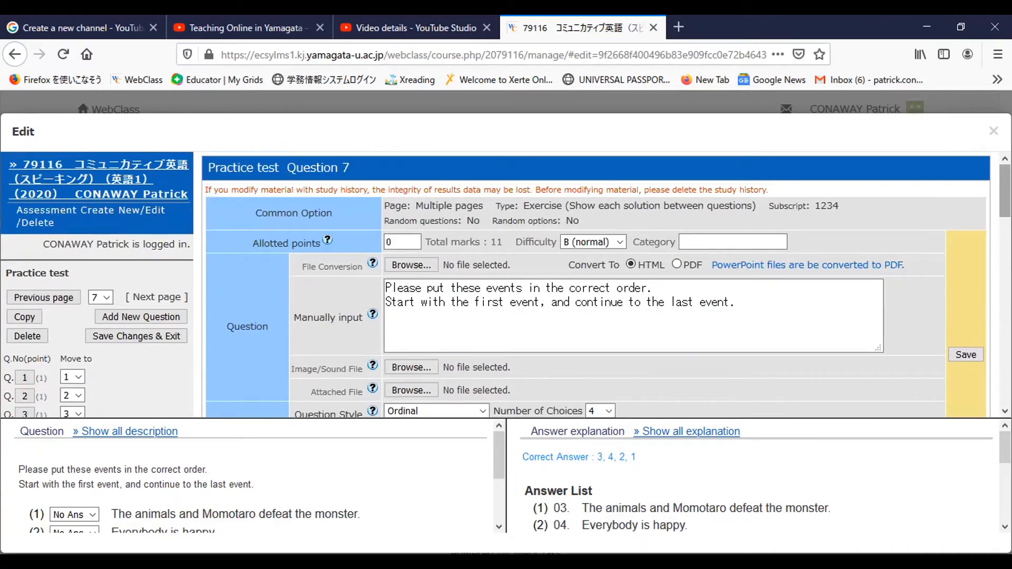
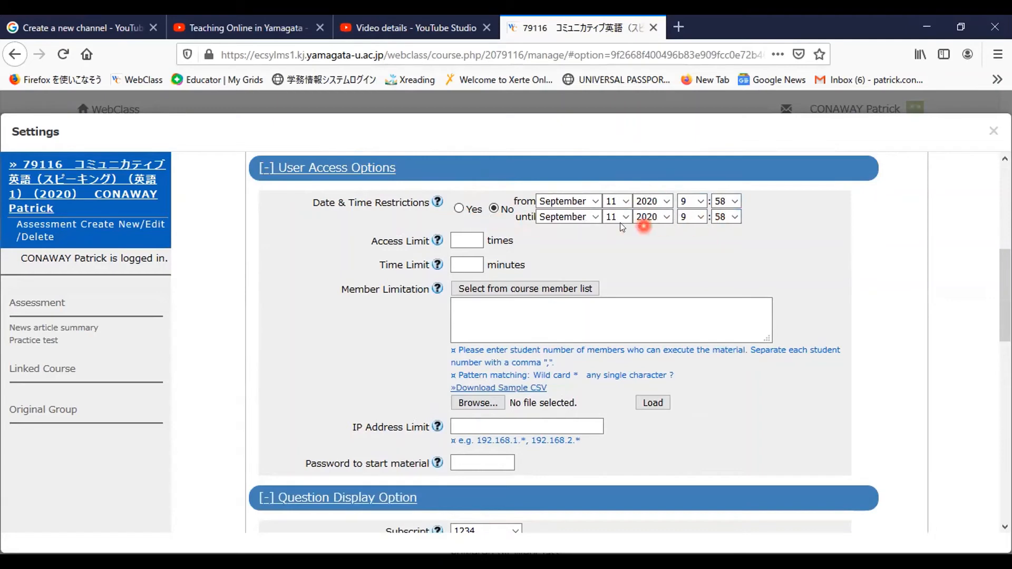
Try an access limit of 1 time in the Practice test's user access options, and clear it again
{"action": "left_click", "coordinate": [467, 239]}
{"action": "type", "text": "1"}
{"action": "left_click", "coordinate": [556, 240]}
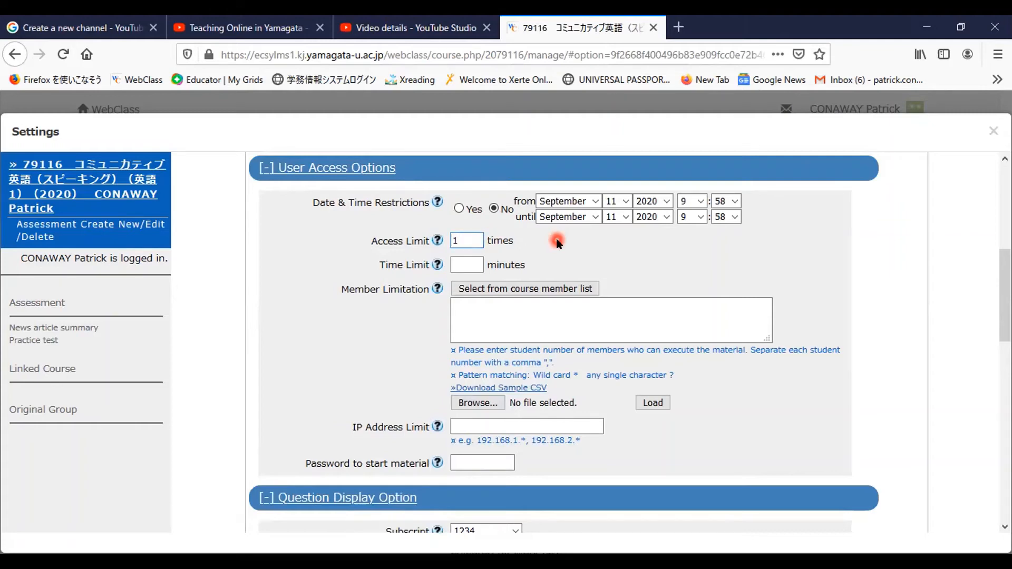
{"action": "left_click", "coordinate": [461, 241]}
{"action": "key", "text": "BackSpace"}
{"action": "left_click", "coordinate": [550, 255]}
{"action": "left_click", "coordinate": [468, 264]}
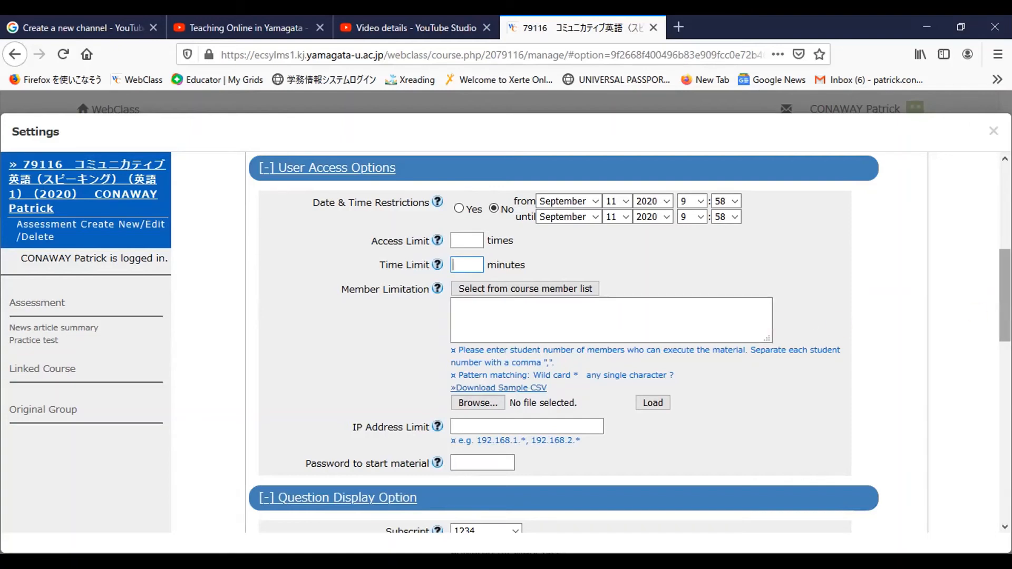
Try random questions with 20 selected from all the questions, then clear the number and set random questions back to No
{"action": "scroll", "coordinate": [1005, 295], "scroll_direction": "down", "scroll_amount": 4}
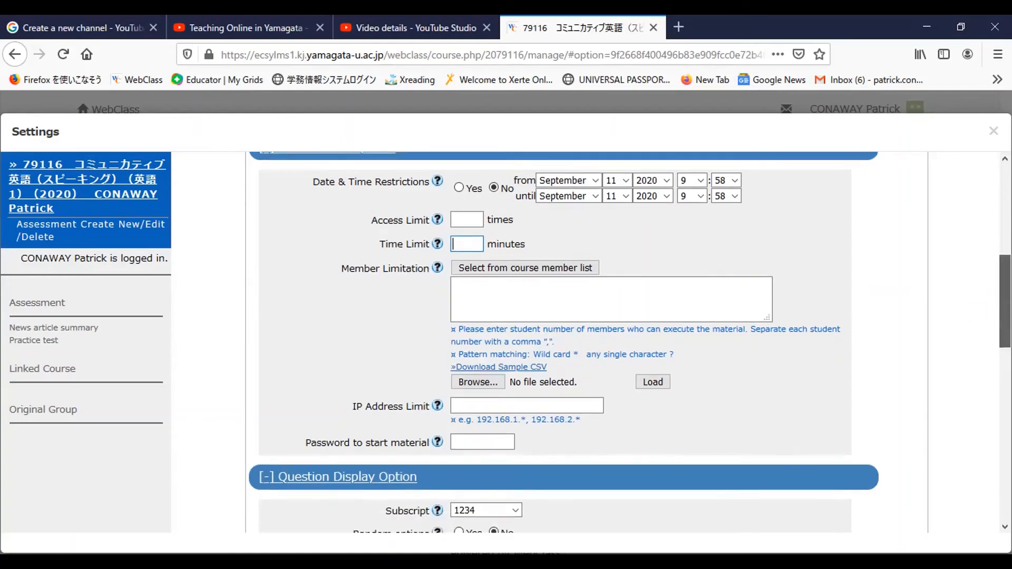
{"action": "left_click_drag", "start_coordinate": [1006, 354], "coordinate": [1005, 386]}
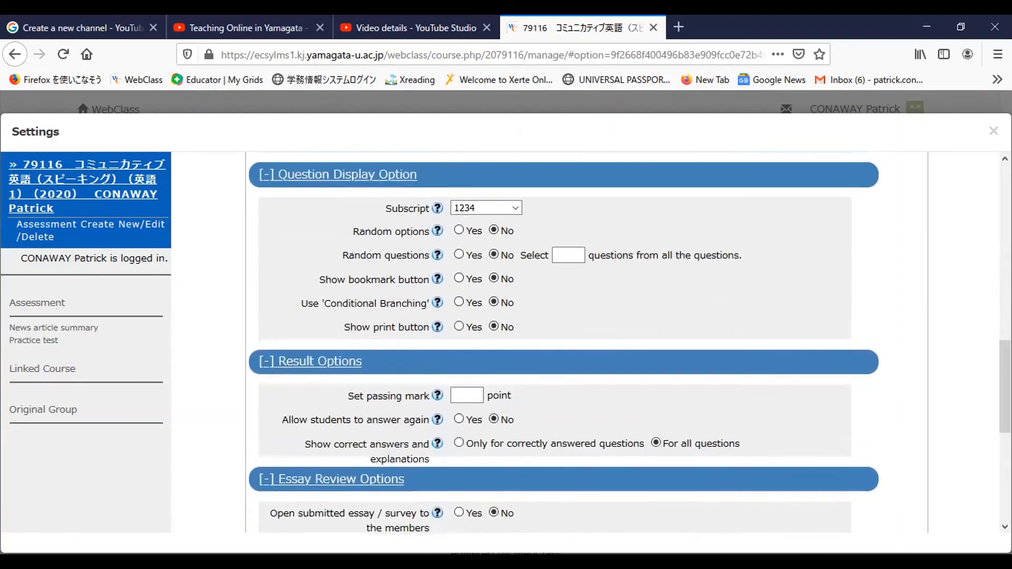
{"action": "left_click", "coordinate": [458, 255]}
{"action": "left_click", "coordinate": [563, 250]}
{"action": "type", "text": "20"}
{"action": "key", "text": "BackSpace"}
{"action": "key", "text": "BackSpace"}
{"action": "left_click", "coordinate": [493, 256]}
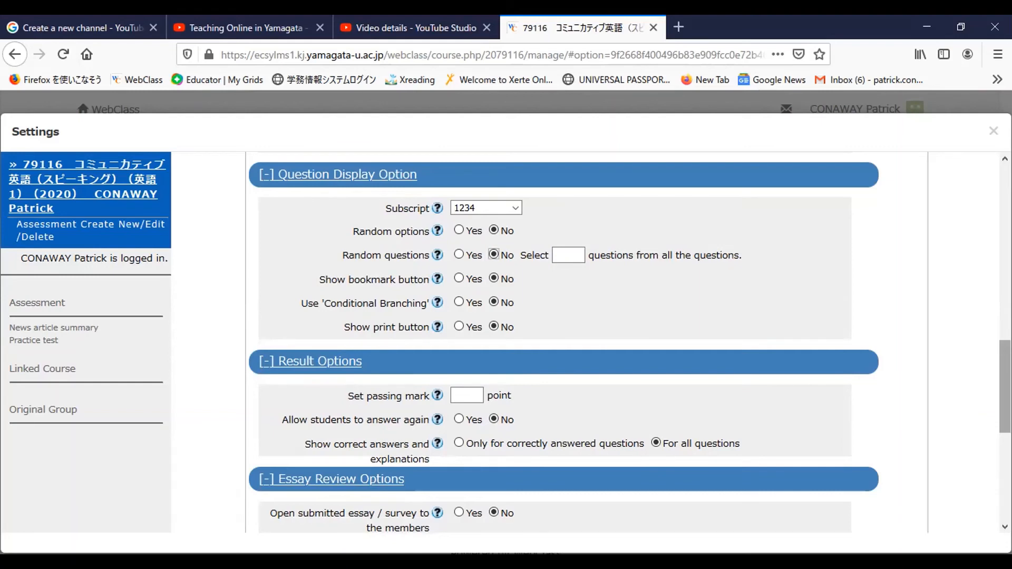
Examine the Practice test's result, essay review and notice options
{"action": "scroll", "coordinate": [627, 342], "scroll_direction": "down", "scroll_amount": 3}
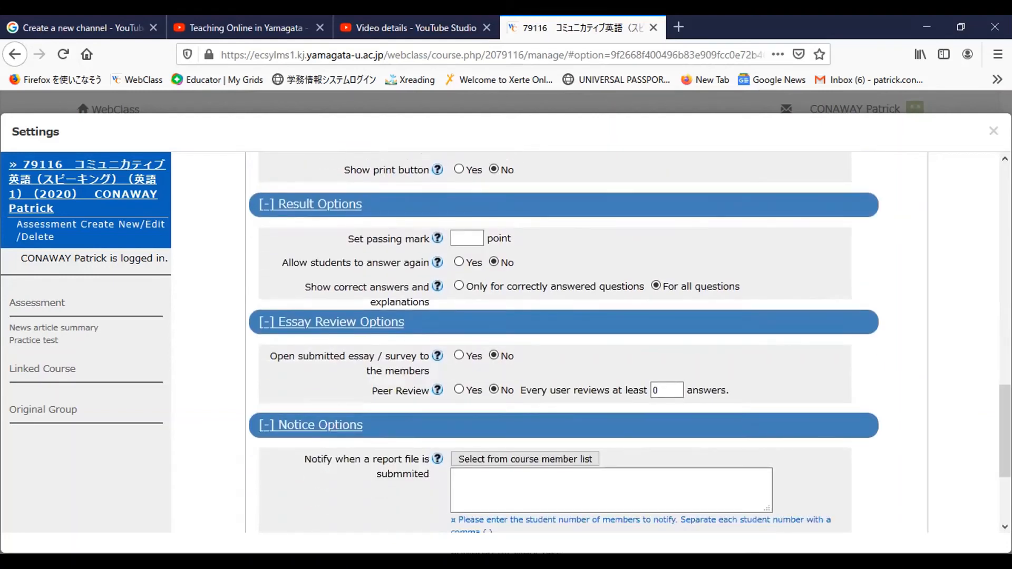
{"action": "left_click", "coordinate": [458, 237]}
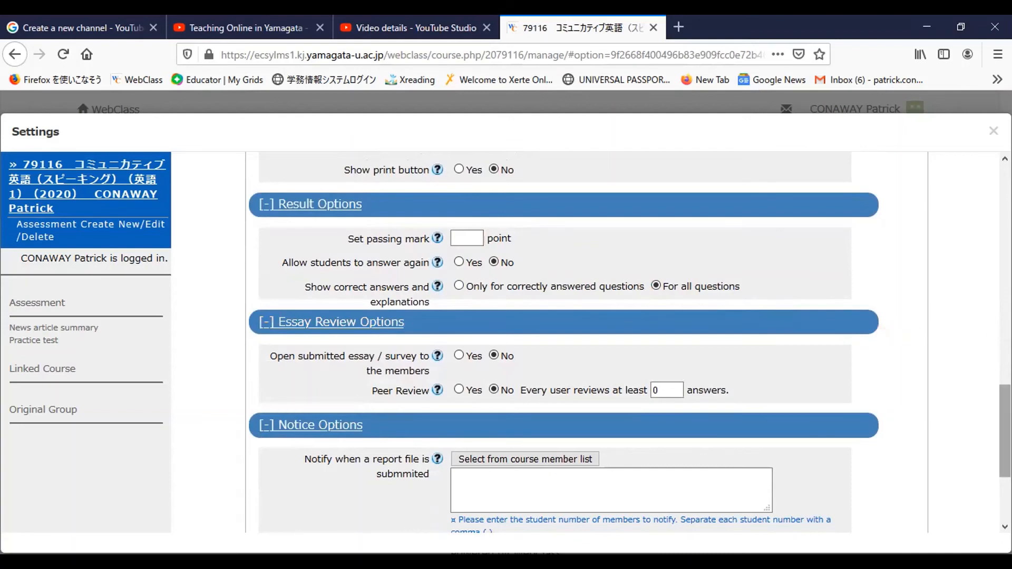
{"action": "scroll", "coordinate": [630, 343], "scroll_direction": "down", "scroll_amount": 2}
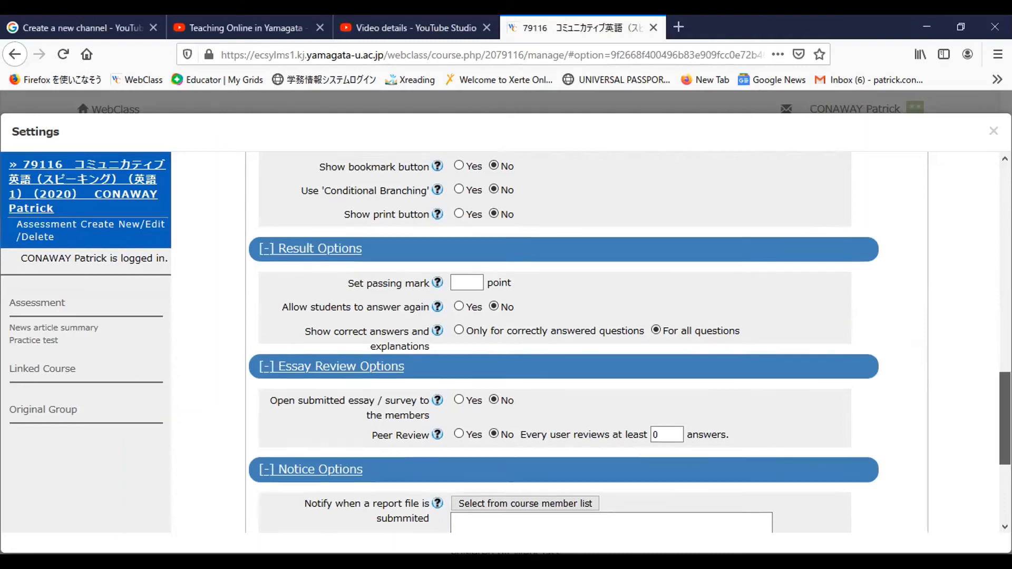
Set the Practice test's type to Test (Show solutions when the test is completed), and review the other available types
{"action": "scroll", "coordinate": [630, 343], "scroll_direction": "up", "scroll_amount": 3}
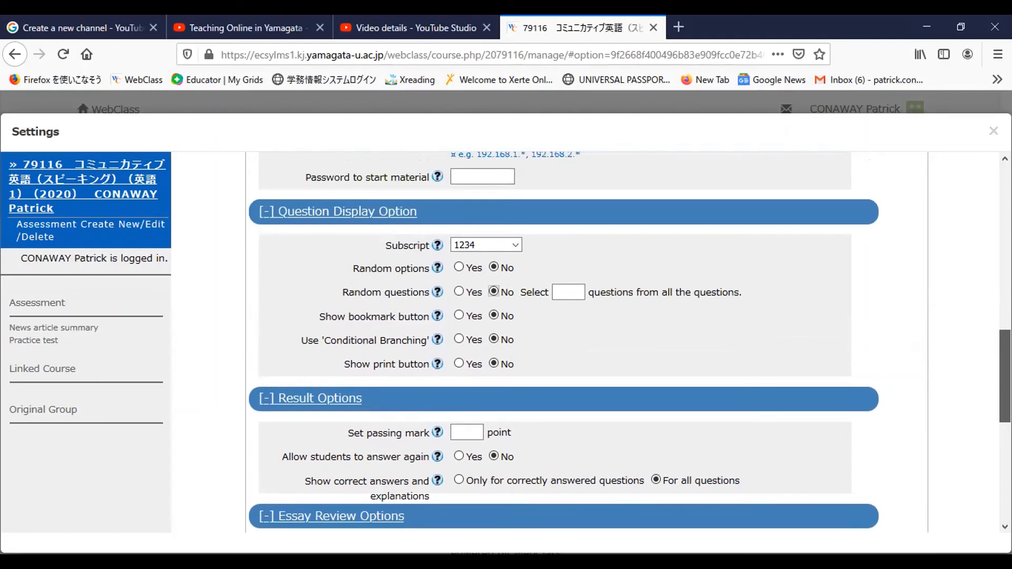
{"action": "scroll", "coordinate": [630, 342], "scroll_direction": "up", "scroll_amount": 4}
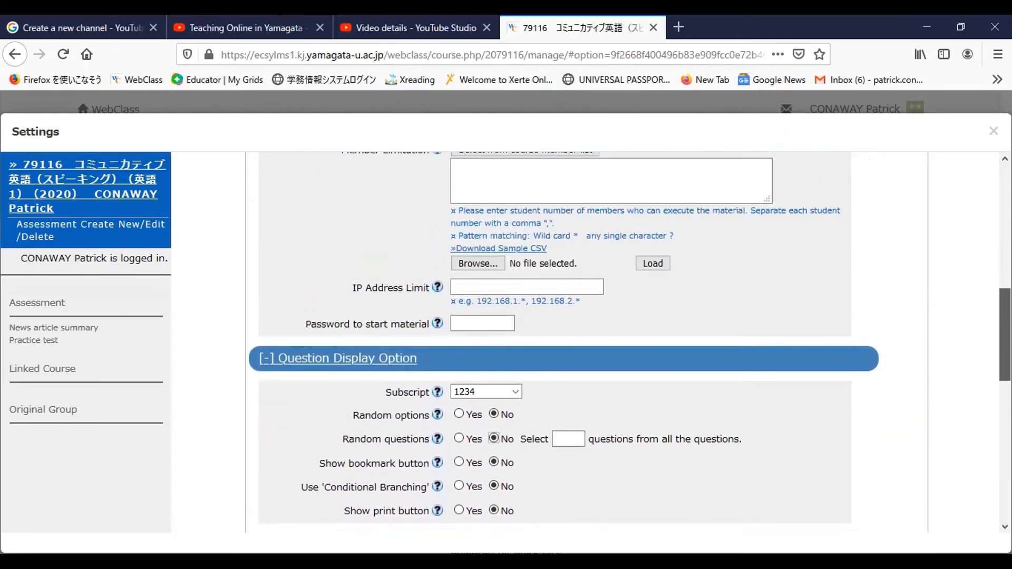
{"action": "scroll", "coordinate": [630, 343], "scroll_direction": "up", "scroll_amount": 1}
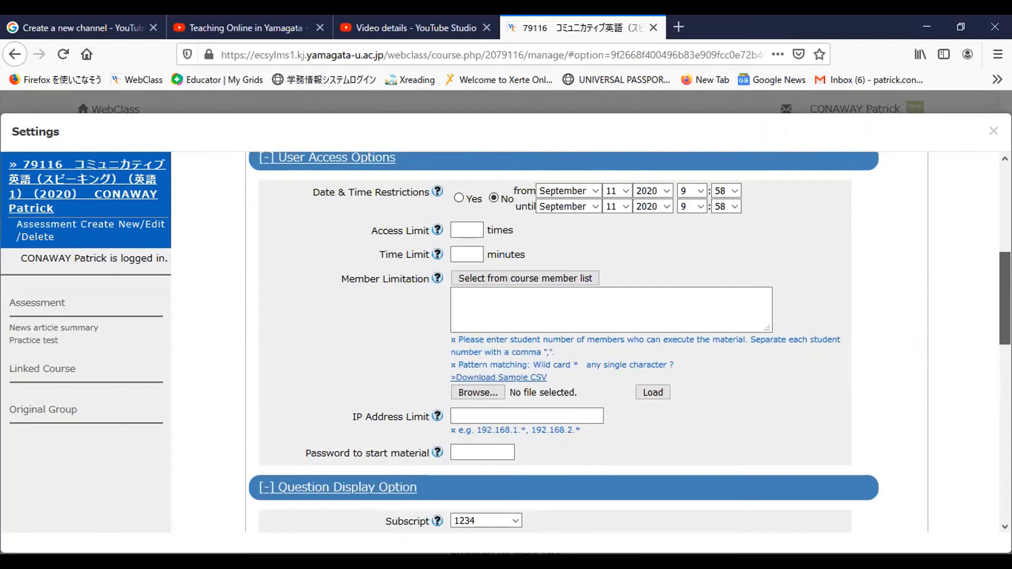
{"action": "scroll", "coordinate": [630, 343], "scroll_direction": "up", "scroll_amount": 1}
{"action": "scroll", "coordinate": [630, 343], "scroll_direction": "up", "scroll_amount": 3}
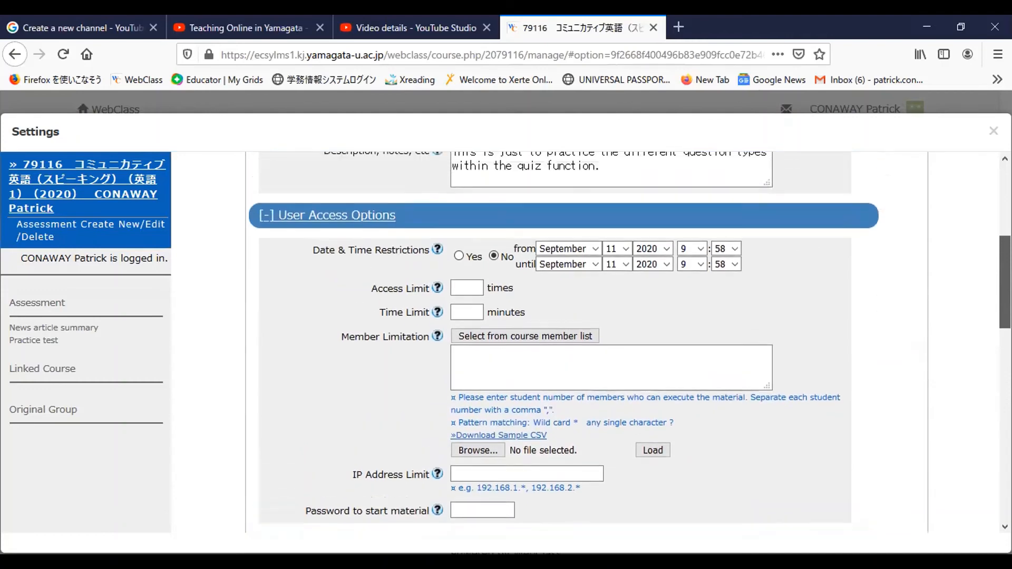
{"action": "scroll", "coordinate": [1004, 197], "scroll_direction": "up", "scroll_amount": 1}
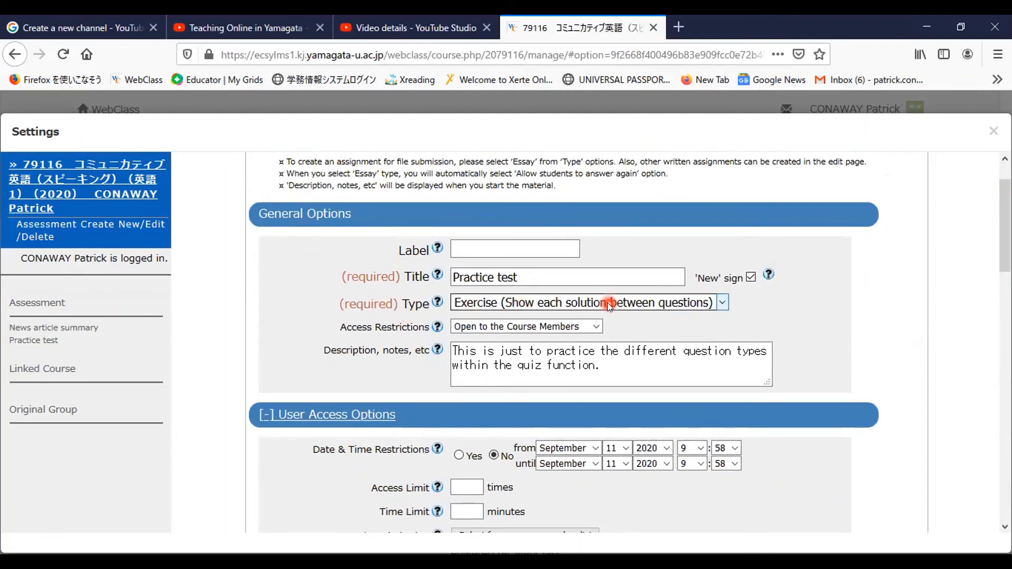
{"action": "left_click", "coordinate": [723, 302]}
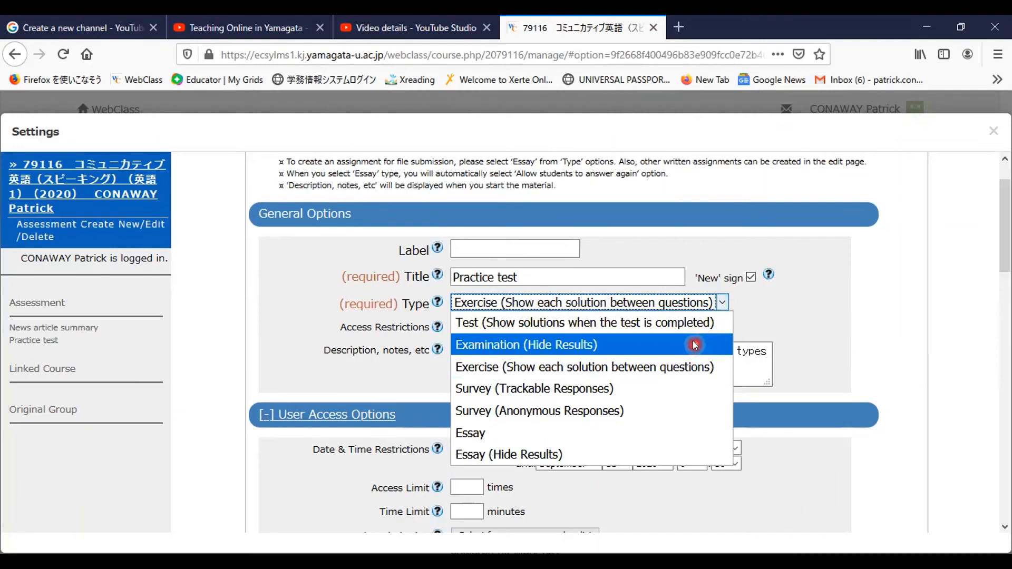
{"action": "left_click", "coordinate": [720, 328]}
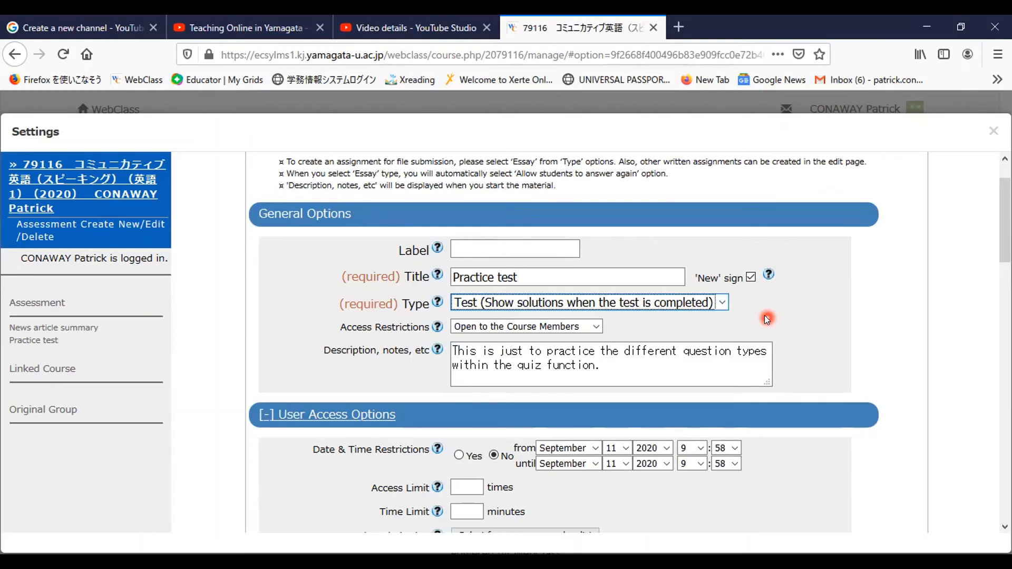
{"action": "left_click", "coordinate": [723, 305]}
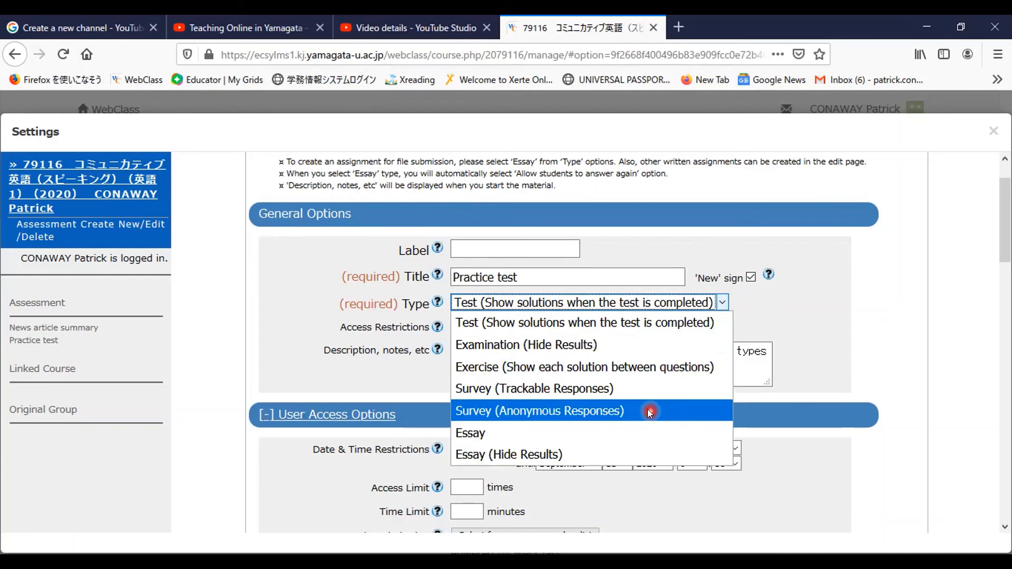
{"action": "left_click", "coordinate": [850, 305]}
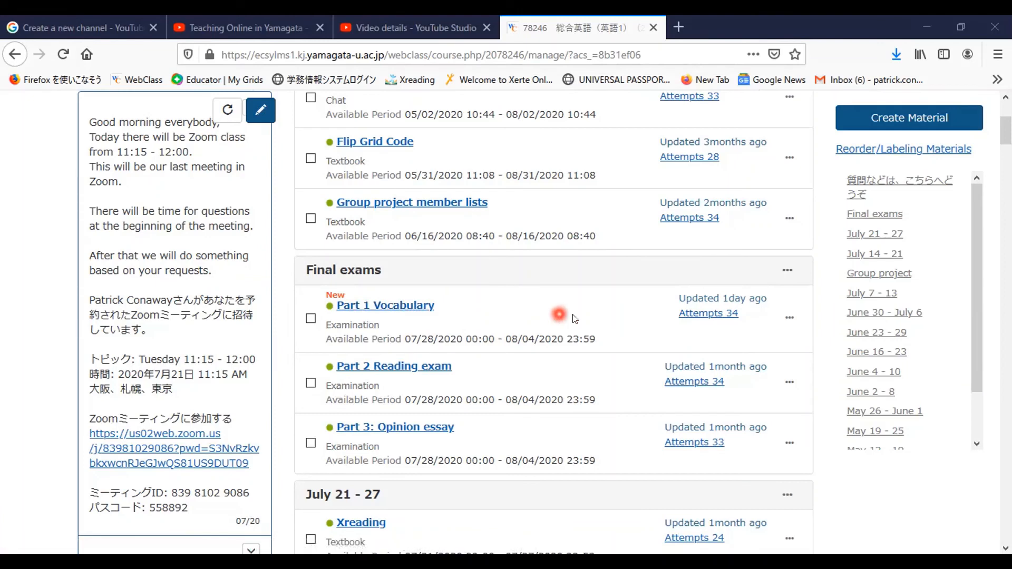
Open the attempts for the Part 1 Vocabulary final exam and review the students' minimum, average and maximum scores
{"action": "left_click", "coordinate": [707, 319]}
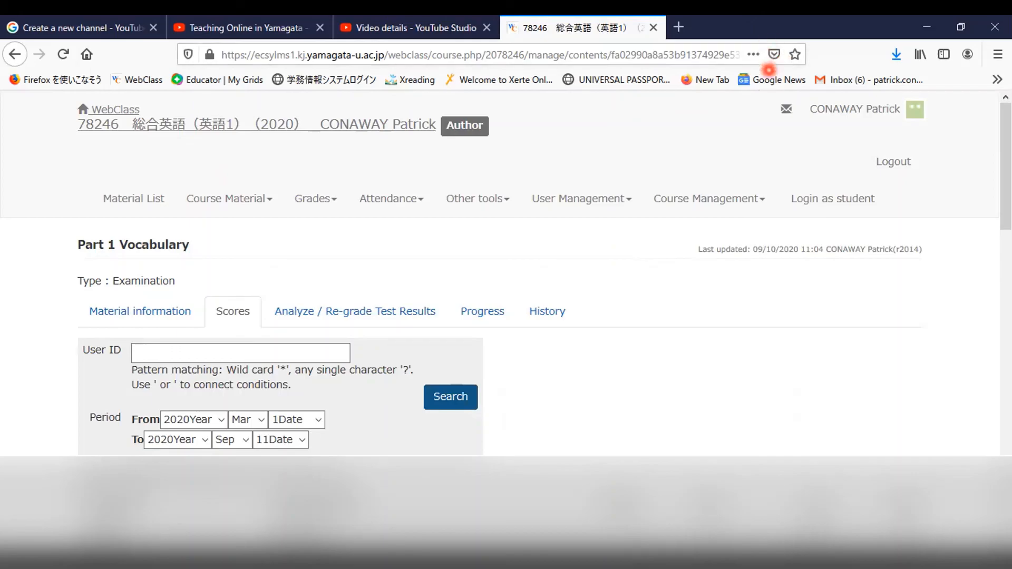
{"action": "scroll", "coordinate": [761, 113], "scroll_direction": "down", "scroll_amount": 6}
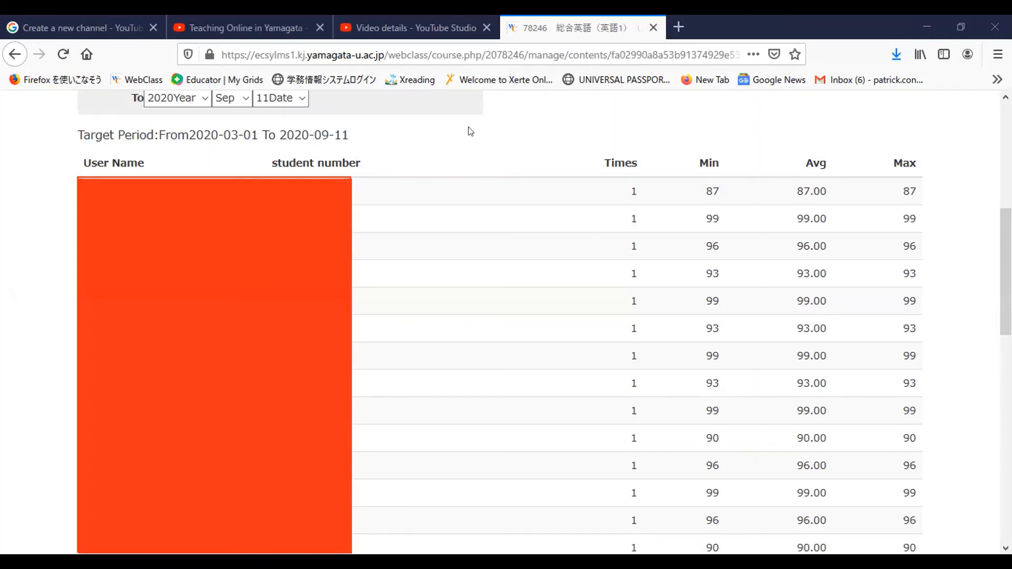
{"action": "left_click", "coordinate": [689, 188]}
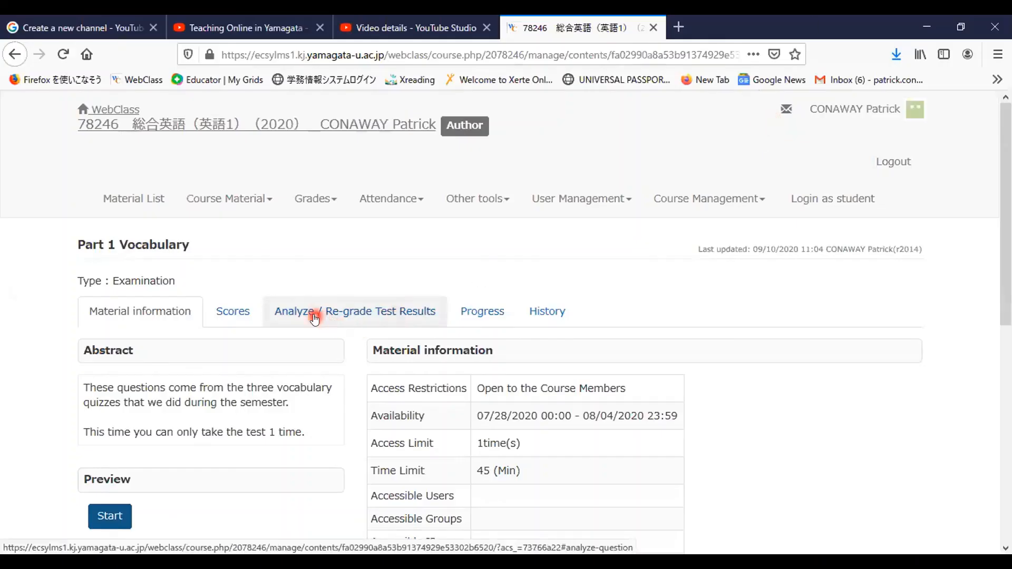
Examine Part 1 Vocabulary's per-question statistics in Analyze / Re-grade Test Results, and check the answer breakdown for question 29
{"action": "left_click", "coordinate": [391, 318]}
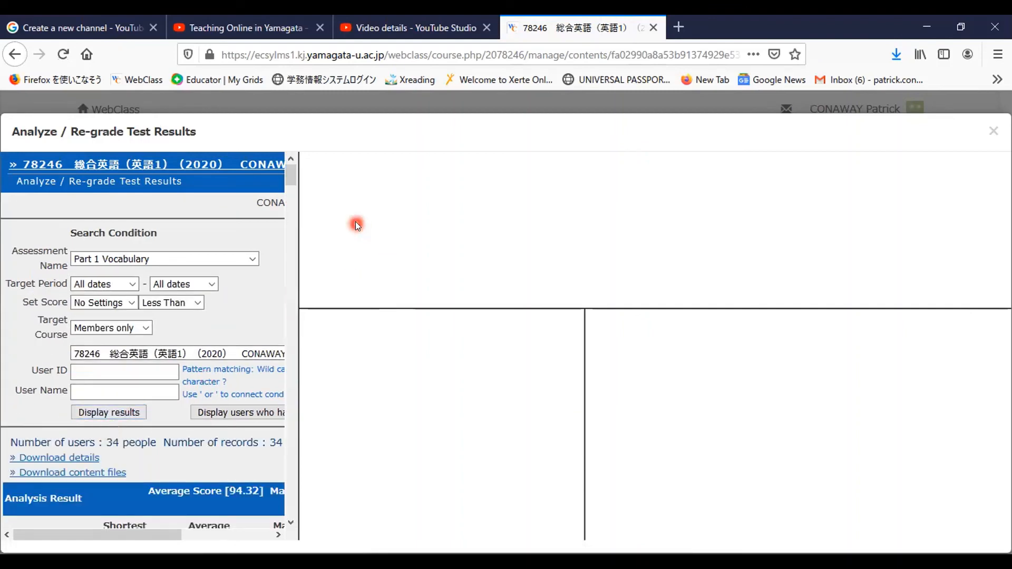
{"action": "left_click_drag", "start_coordinate": [292, 171], "coordinate": [296, 195]}
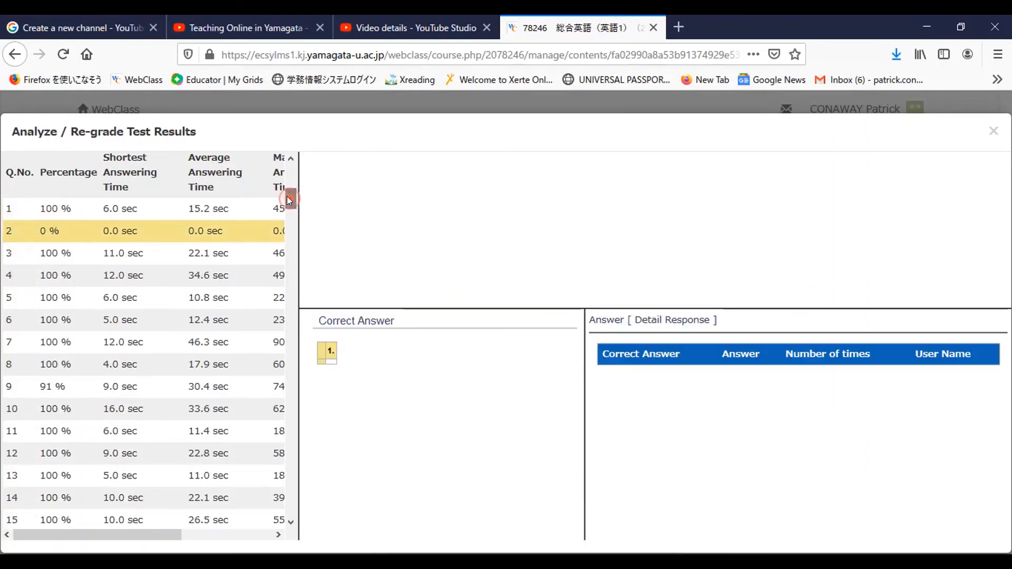
{"action": "left_click_drag", "start_coordinate": [290, 199], "coordinate": [291, 221]}
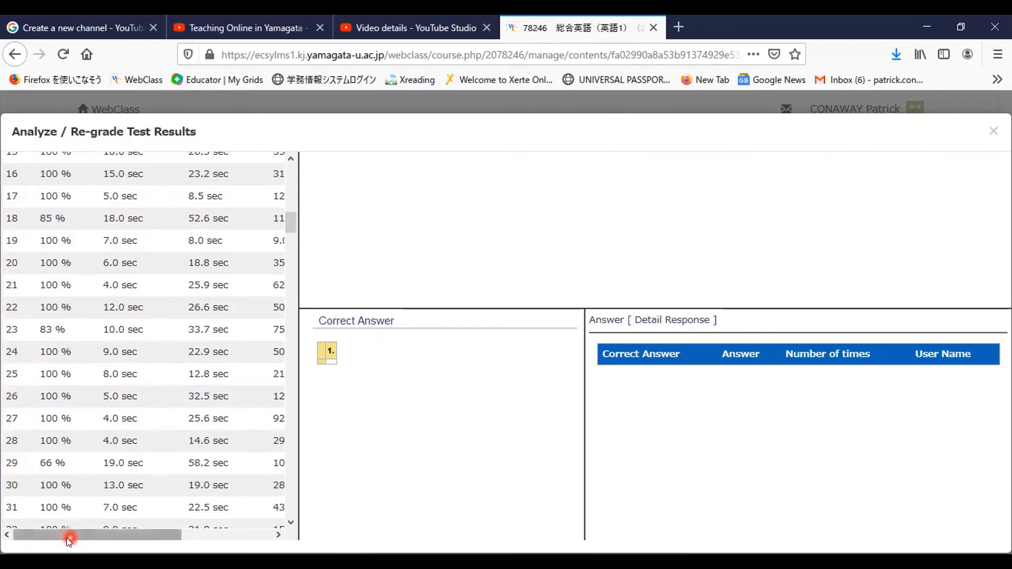
{"action": "left_click_drag", "start_coordinate": [66, 538], "coordinate": [180, 540]}
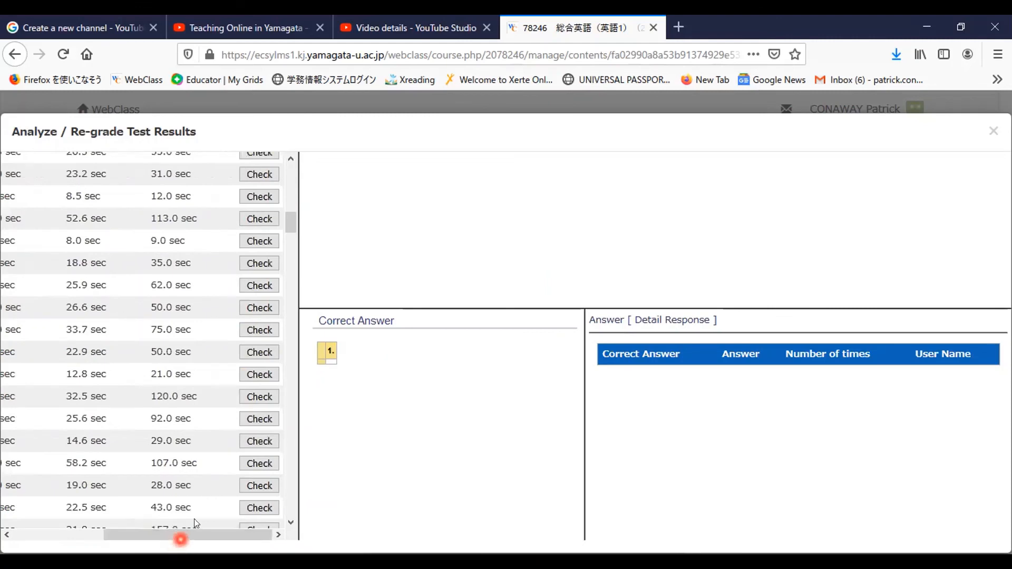
{"action": "left_click", "coordinate": [260, 464]}
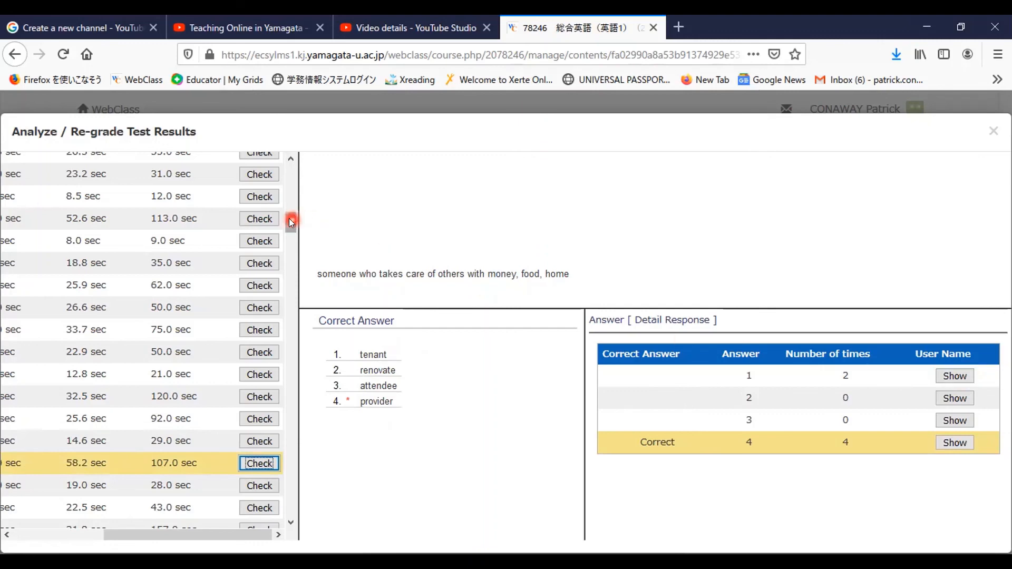
{"action": "left_click_drag", "start_coordinate": [291, 222], "coordinate": [291, 228]}
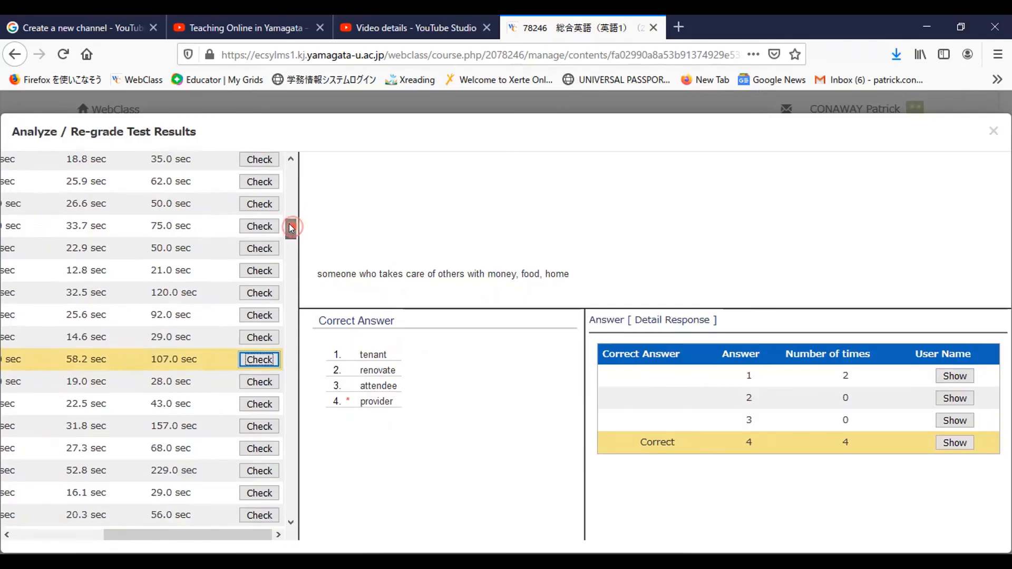